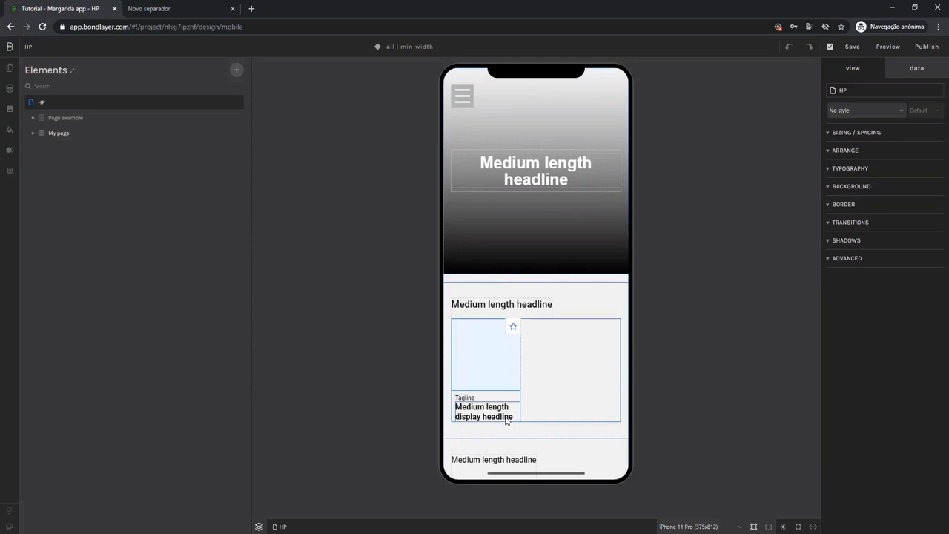
Create a shared style named Title.H2 from the headline text of the first body section.
{"action": "left_click", "coordinate": [478, 304]}
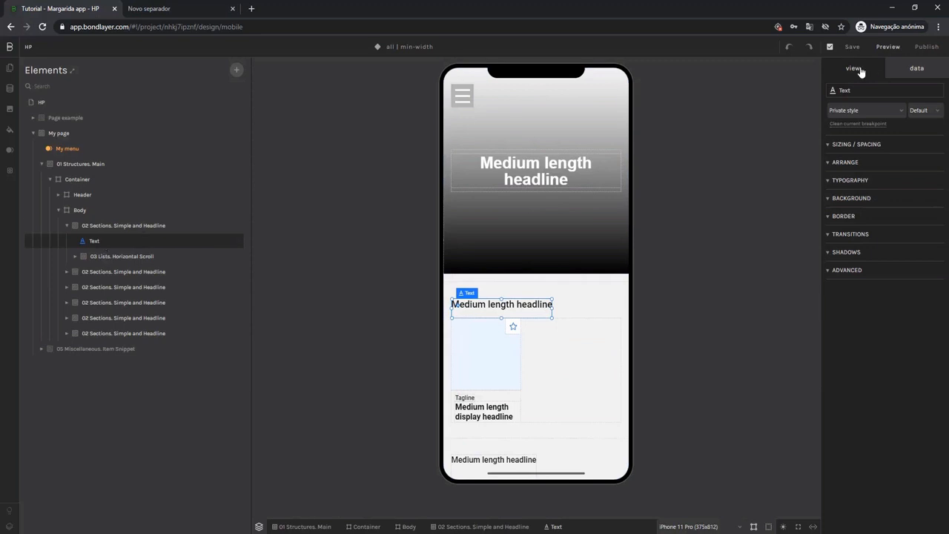
{"action": "left_click", "coordinate": [876, 114]}
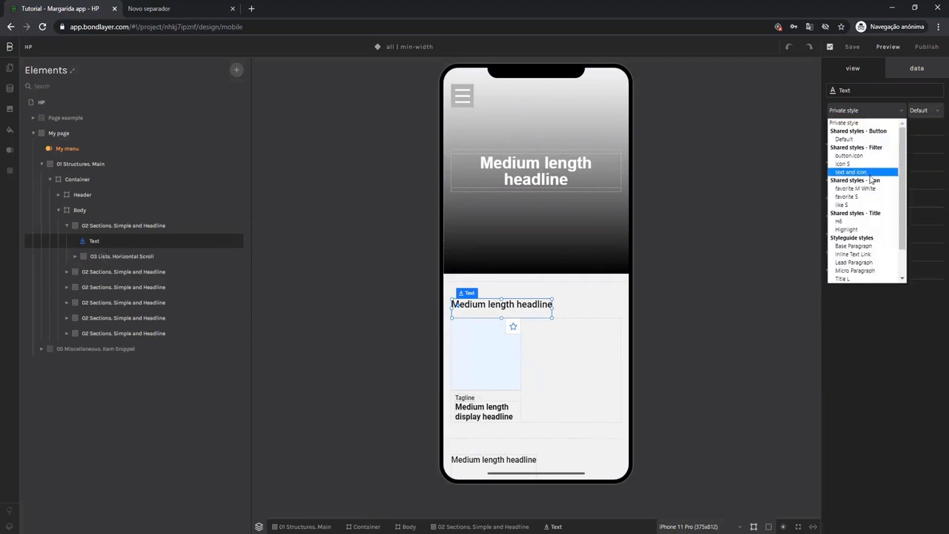
{"action": "scroll", "coordinate": [873, 180], "scroll_direction": "down", "scroll_amount": 5}
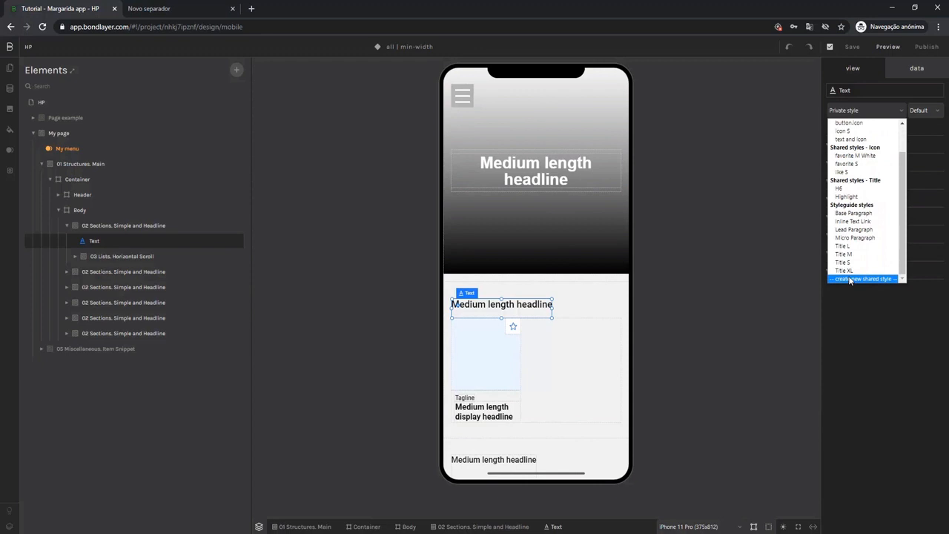
{"action": "left_click", "coordinate": [863, 279]}
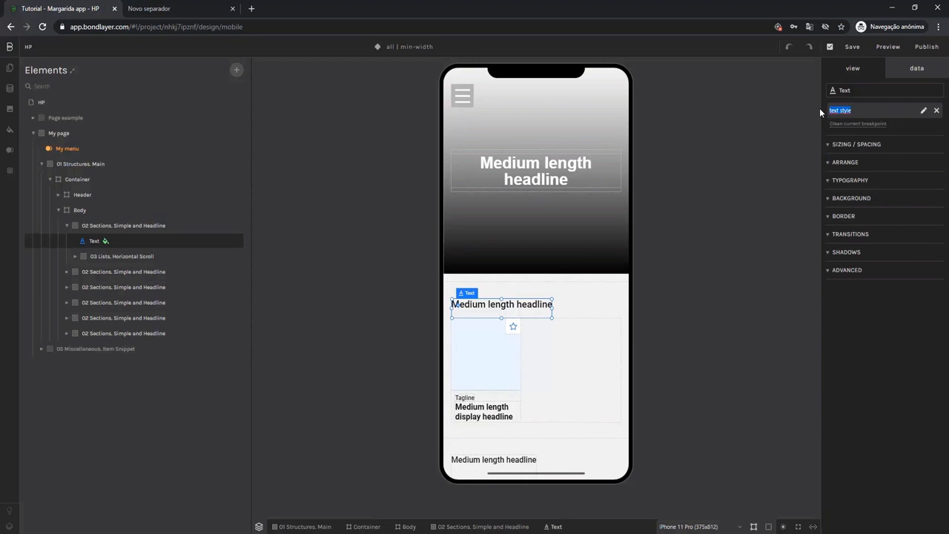
{"action": "type", "text": "Titl"}
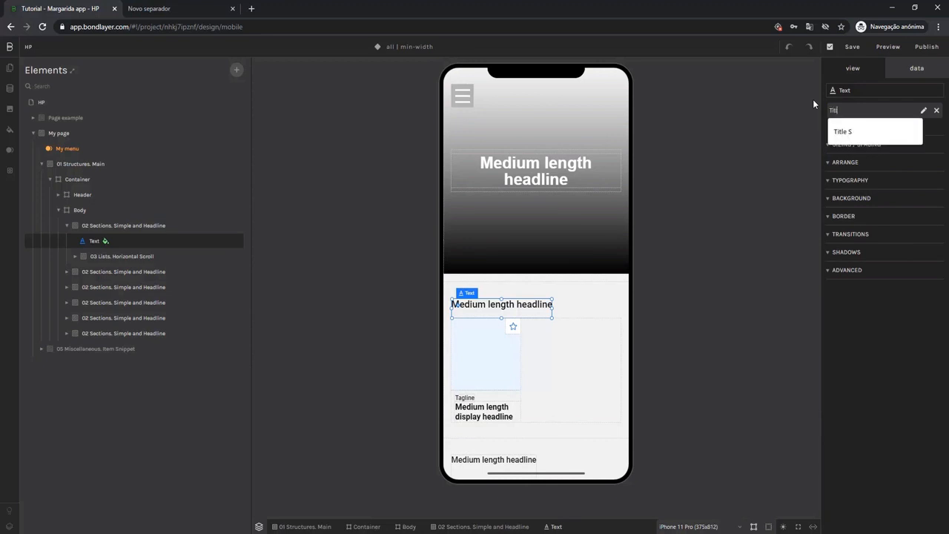
{"action": "type", "text": "e."}
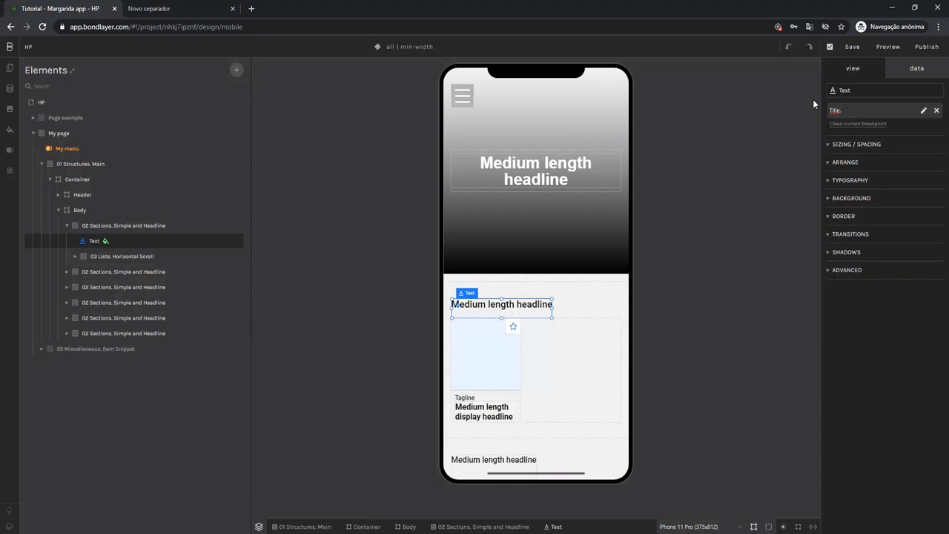
{"action": "type", "text": "H2"}
{"action": "key", "text": "Return"}
{"action": "left_click", "coordinate": [875, 111]}
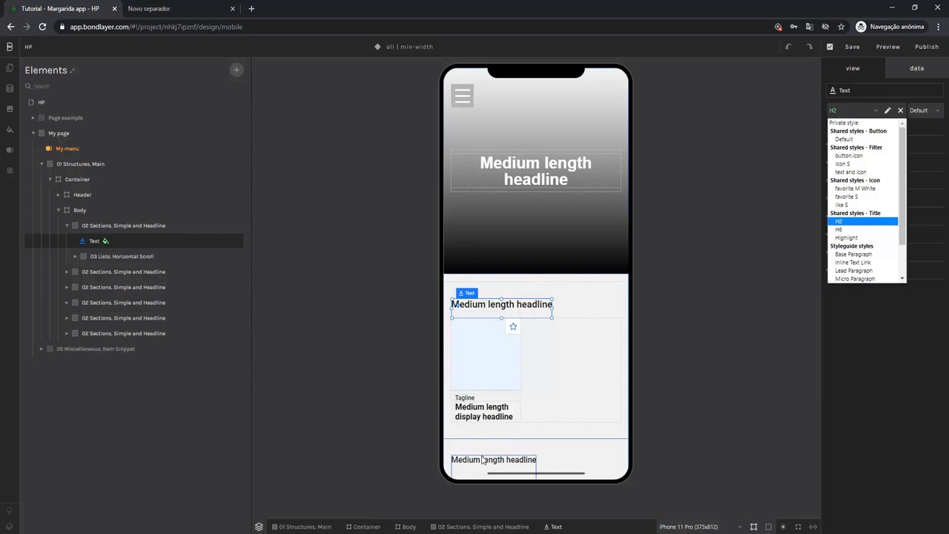
{"action": "left_click", "coordinate": [404, 369]}
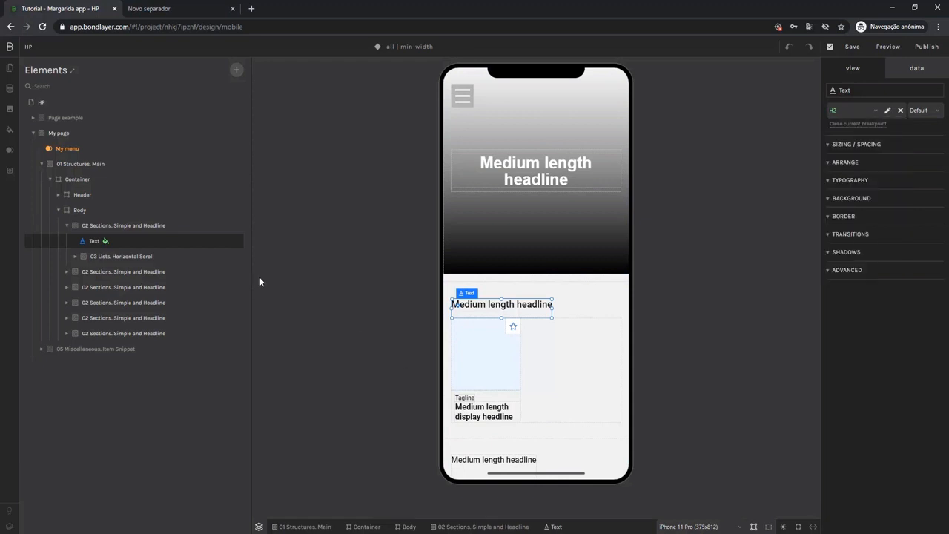
Create a shared style named Element.padding for the 03 Lists. Horizontal Scroll section.
{"action": "left_click", "coordinate": [132, 255]}
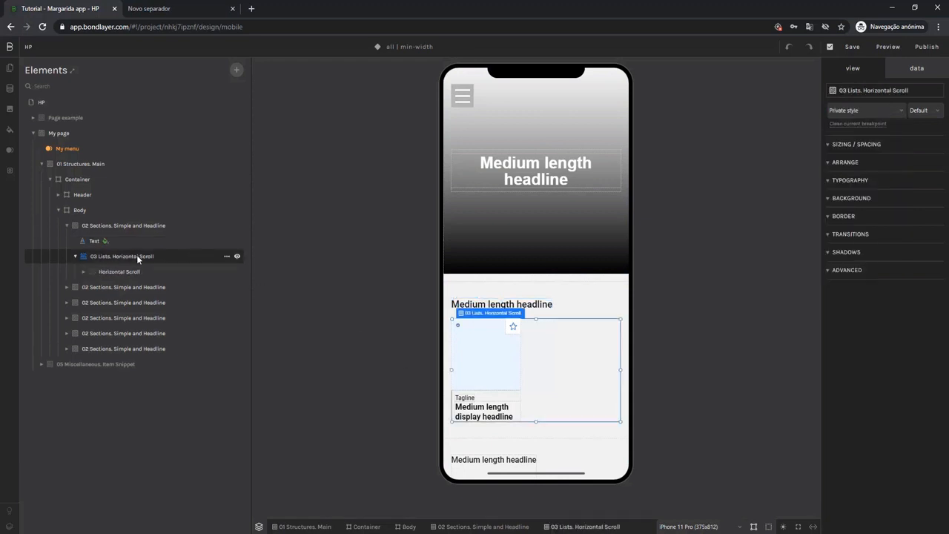
{"action": "left_click", "coordinate": [847, 112]}
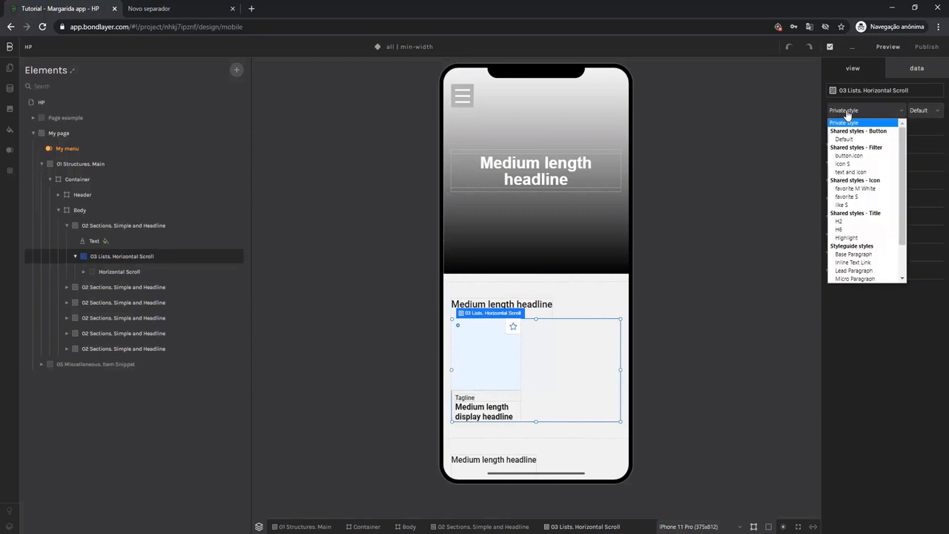
{"action": "scroll", "coordinate": [859, 222], "scroll_direction": "down", "scroll_amount": 2}
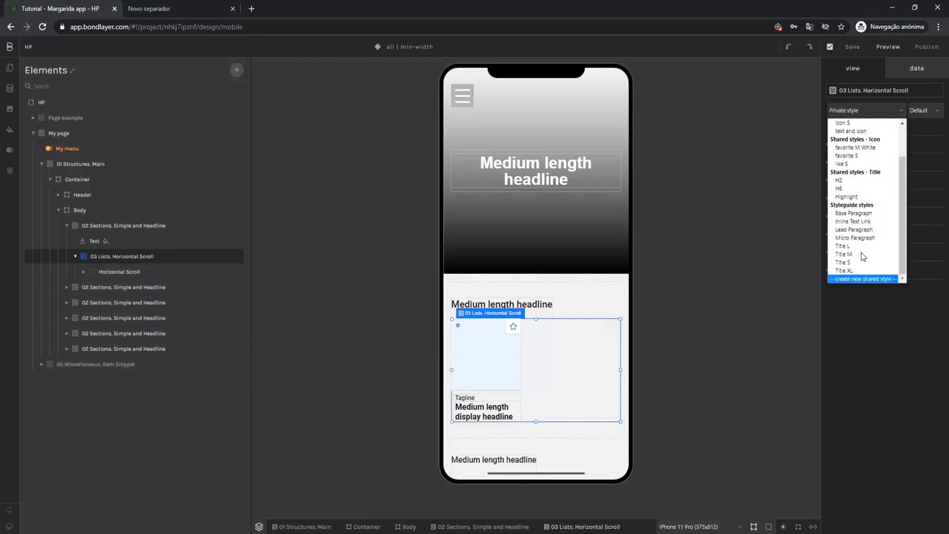
{"action": "left_click", "coordinate": [863, 278]}
{"action": "left_click_drag", "start_coordinate": [863, 111], "coordinate": [816, 109]}
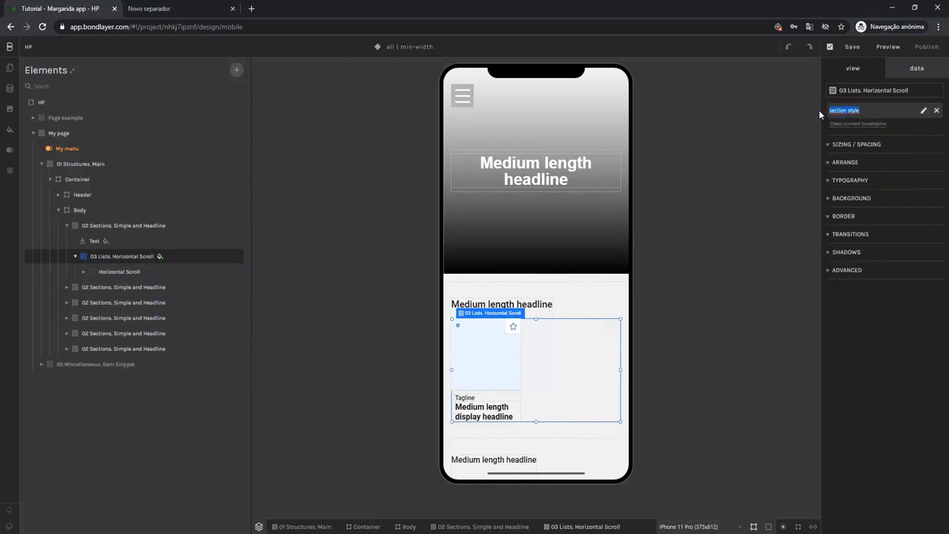
{"action": "type", "text": "Element.padding"}
{"action": "key", "text": "Return"}
Create a shared style named Flex layout.horizontal scroll for the Horizontal Scroll element inside the list.
{"action": "left_click", "coordinate": [105, 272]}
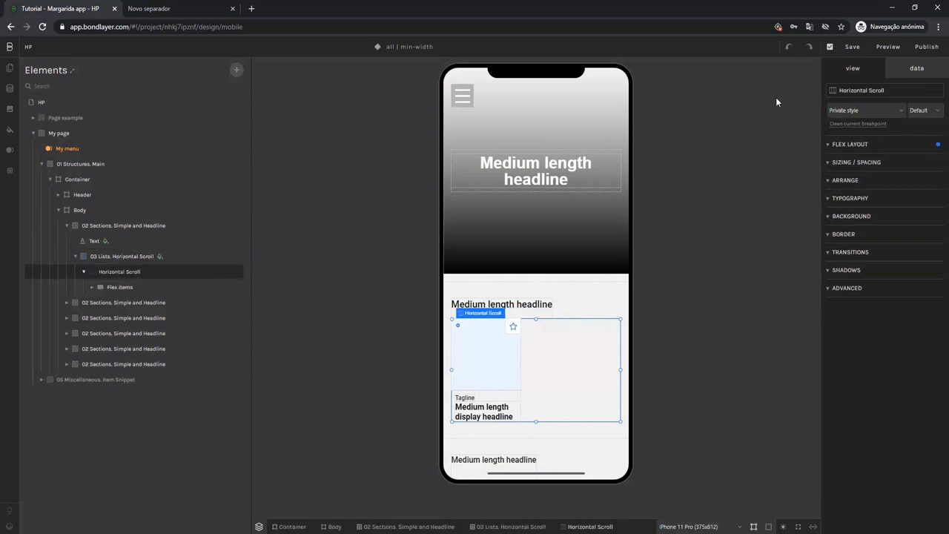
{"action": "left_click", "coordinate": [860, 110]}
{"action": "scroll", "coordinate": [860, 194], "scroll_direction": "down", "scroll_amount": 2}
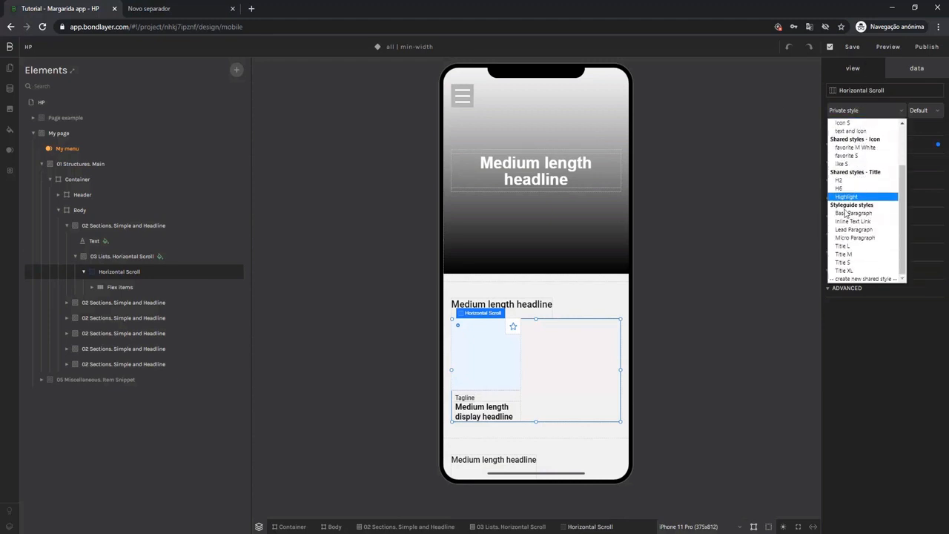
{"action": "left_click", "coordinate": [854, 278]}
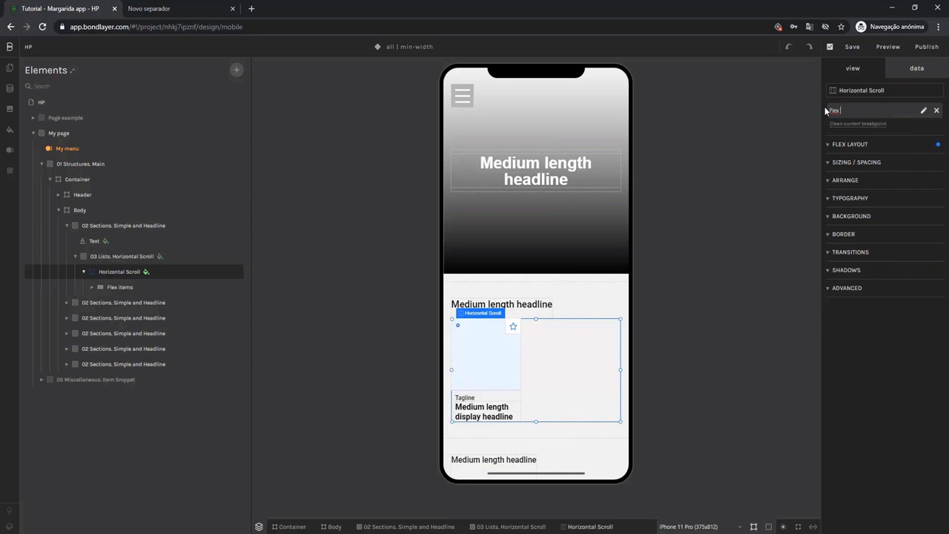
{"action": "type", "text": "horizontal scroll"}
{"action": "key", "text": "Return"}
Create a shared style named Element.no grow no shrink for the Flex Item inside the horizontal scroll.
{"action": "left_click", "coordinate": [91, 287]}
{"action": "left_click", "coordinate": [129, 302]}
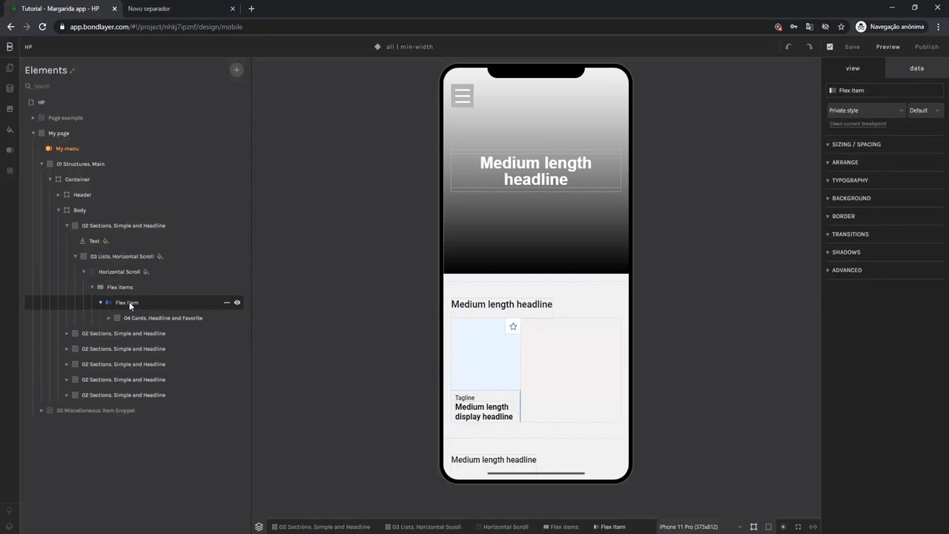
{"action": "left_click", "coordinate": [861, 111]}
{"action": "scroll", "coordinate": [862, 222], "scroll_direction": "down", "scroll_amount": 3}
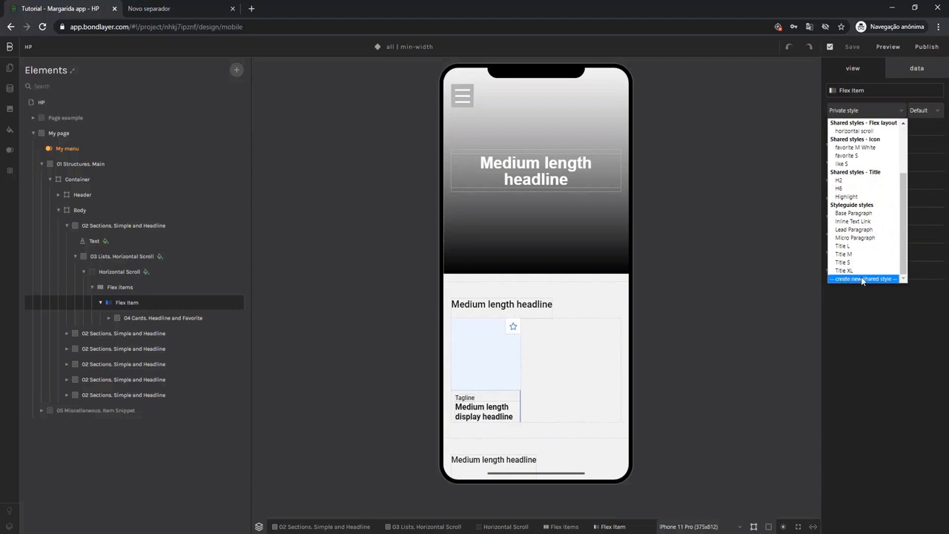
{"action": "left_click", "coordinate": [862, 279]}
{"action": "left_click_drag", "start_coordinate": [872, 109], "coordinate": [821, 112]}
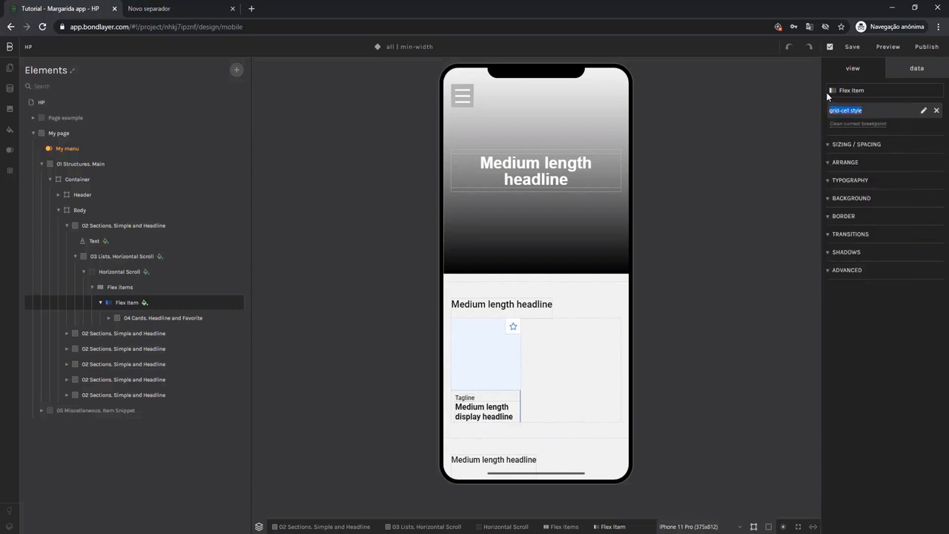
{"action": "key", "text": "BackSpace"}
{"action": "type", "text": "Element.no grow no shrink"}
{"action": "key", "text": "Return"}
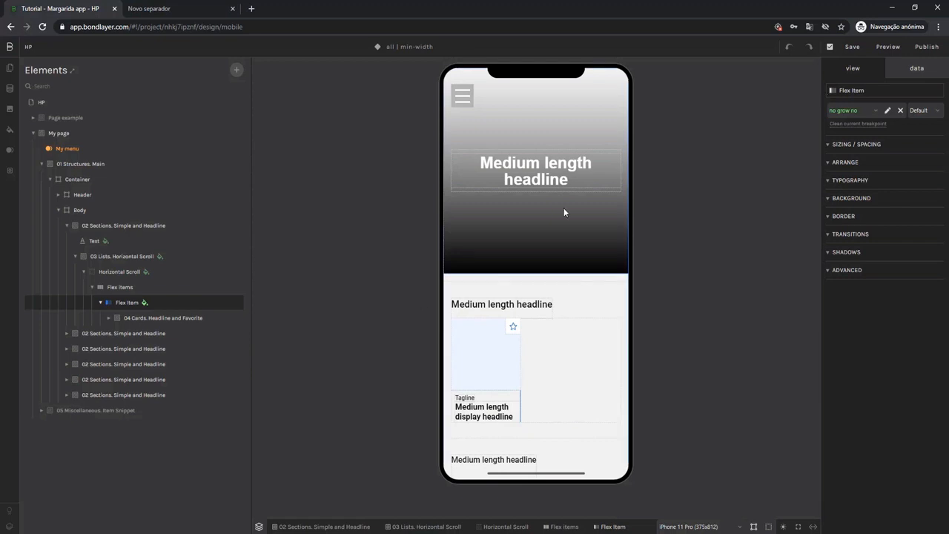
Create a shared style named Element.relative for the 04 Cards. Headline and Favorite card.
{"action": "left_click", "coordinate": [150, 320]}
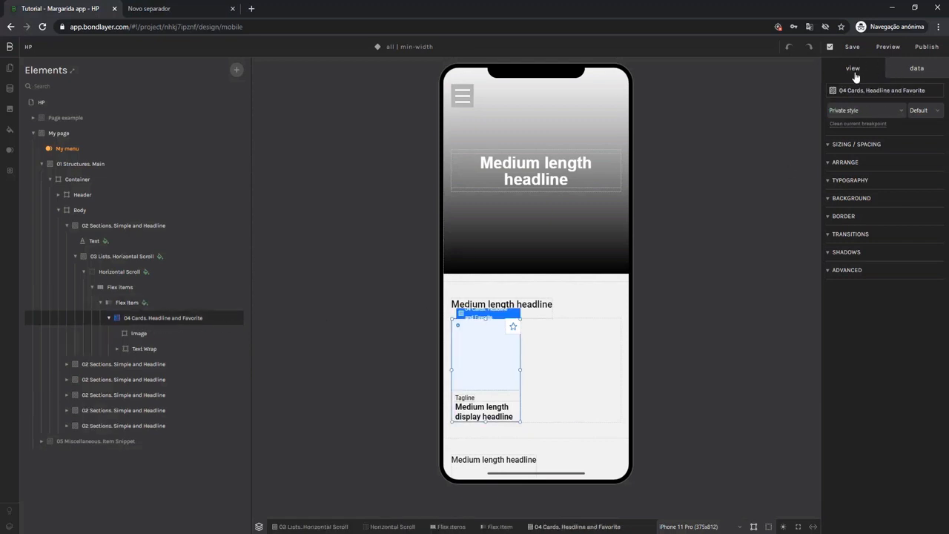
{"action": "left_click", "coordinate": [859, 112]}
{"action": "scroll", "coordinate": [852, 238], "scroll_direction": "down", "scroll_amount": 3}
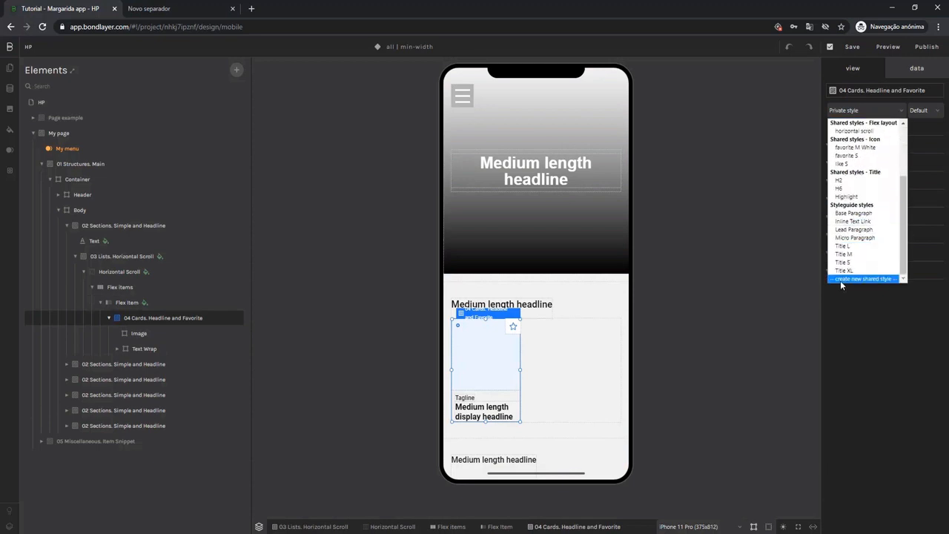
{"action": "left_click", "coordinate": [876, 281]}
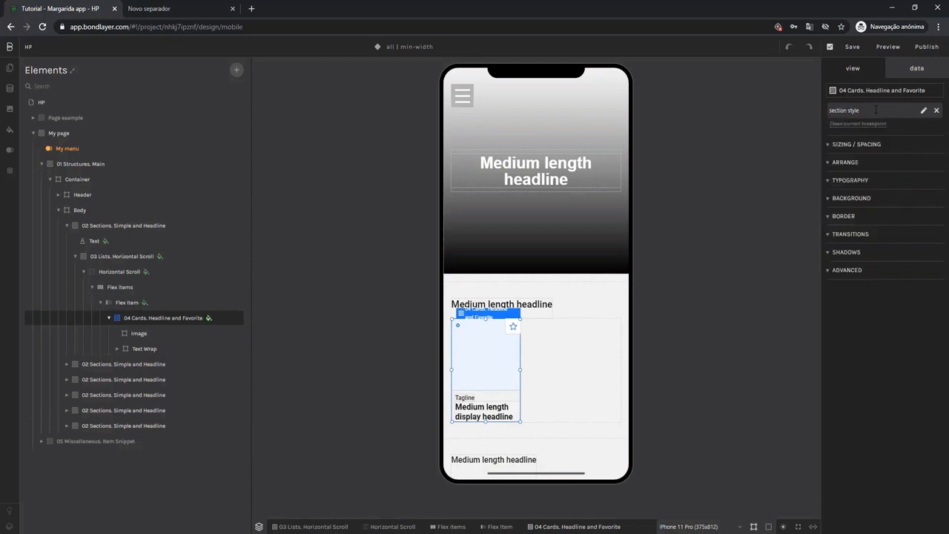
{"action": "left_click_drag", "start_coordinate": [862, 110], "coordinate": [800, 113]}
{"action": "type", "text": "E"}
{"action": "type", "text": "lement"}
{"action": "type", "text": "."}
{"action": "type", "text": "relative"}
{"action": "key", "text": "Return"}
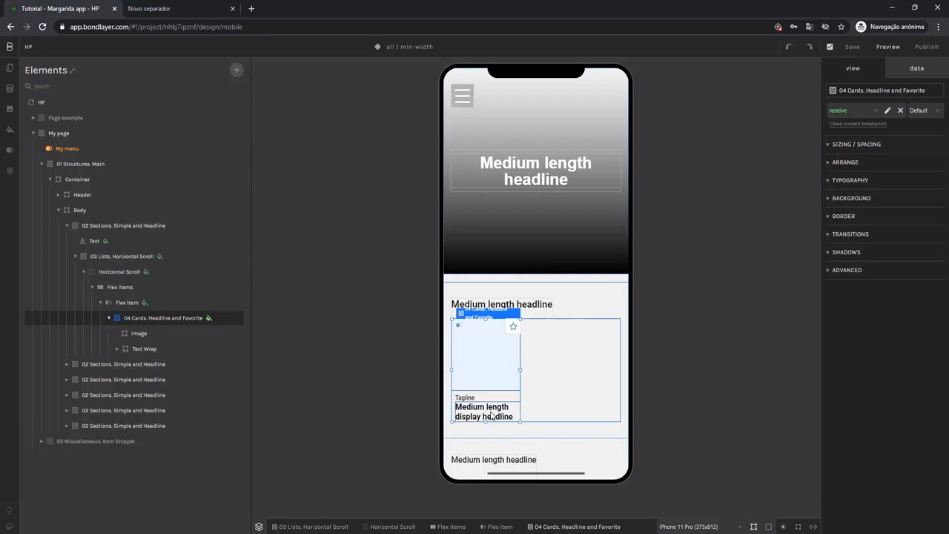
Create a shared style named Title.H3 from the display headline in the card.
{"action": "left_click", "coordinate": [491, 416]}
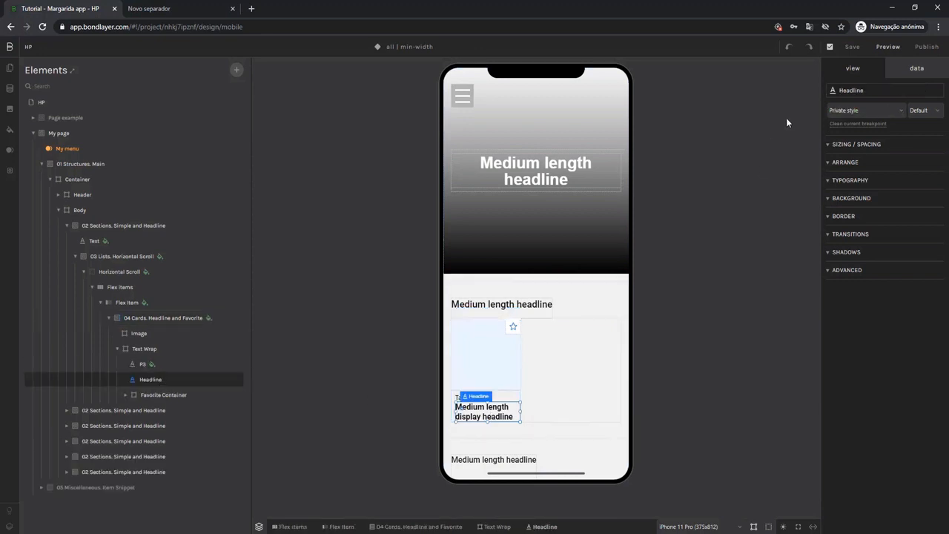
{"action": "left_click", "coordinate": [854, 111]}
{"action": "scroll", "coordinate": [860, 245], "scroll_direction": "down", "scroll_amount": 2}
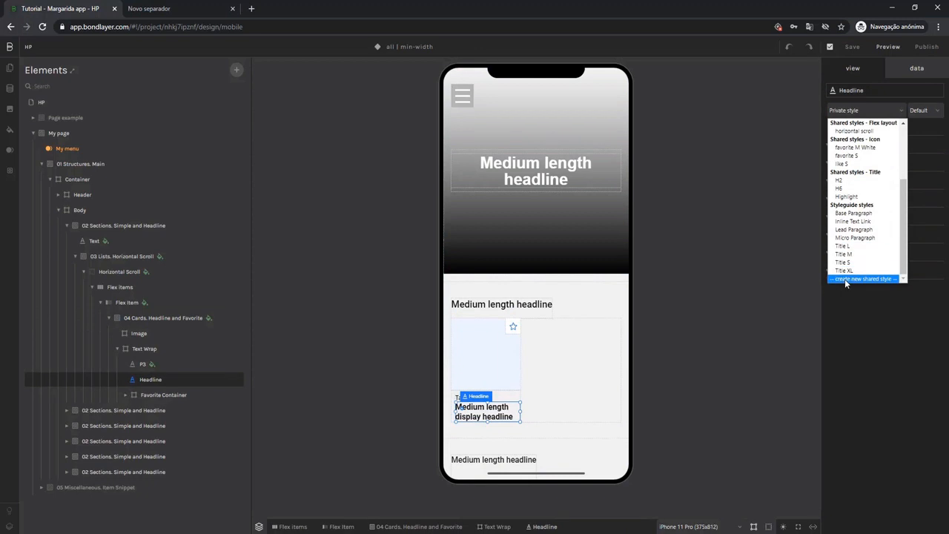
{"action": "left_click", "coordinate": [865, 278]}
{"action": "left_click_drag", "start_coordinate": [868, 110], "coordinate": [818, 111]}
{"action": "type", "text": "Ti"}
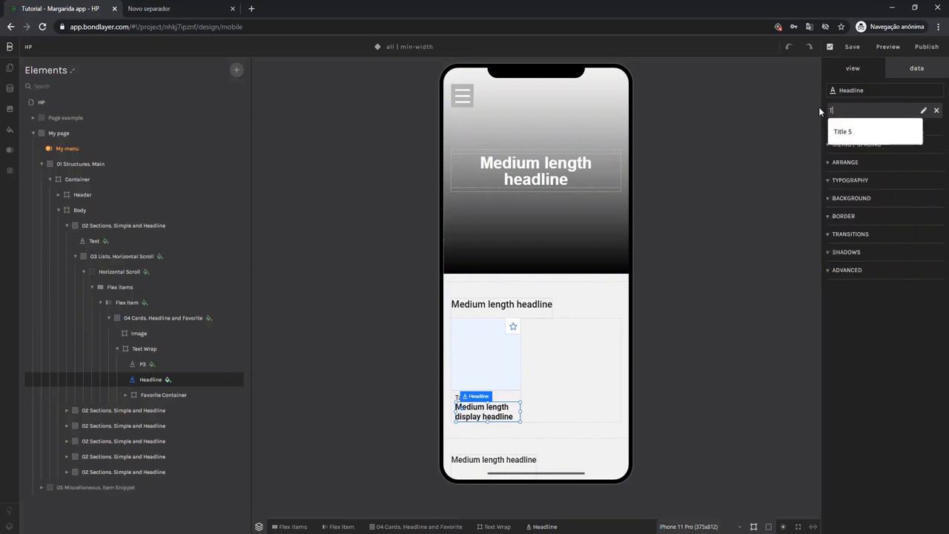
{"action": "type", "text": "tle.H3"}
{"action": "key", "text": "Return"}
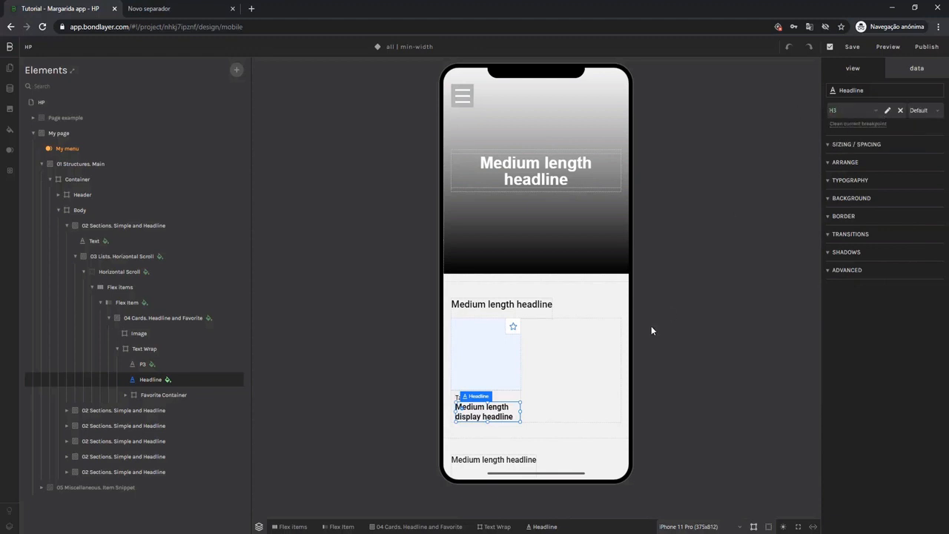
Create a shared style named Element.absolute for the Favorite Container around the card's star icon.
{"action": "left_click", "coordinate": [513, 327]}
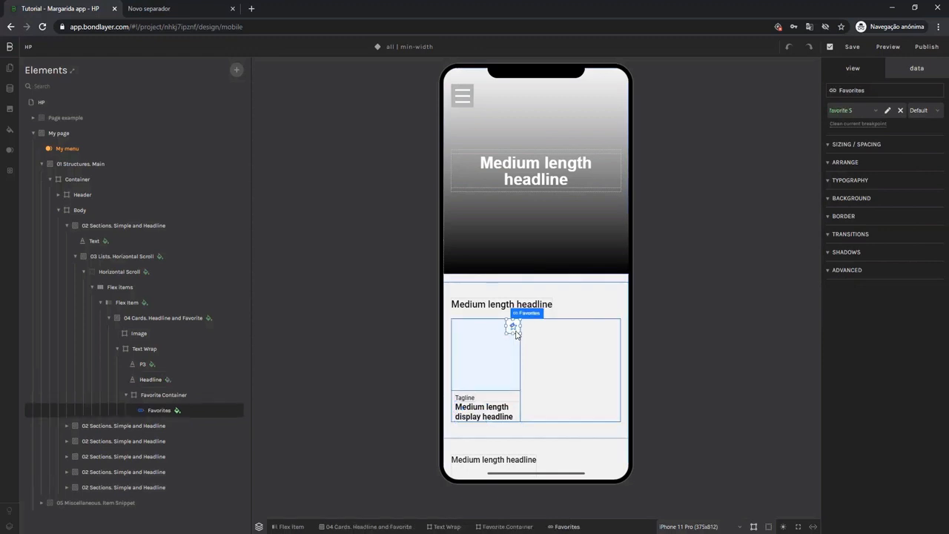
{"action": "left_click", "coordinate": [496, 527]}
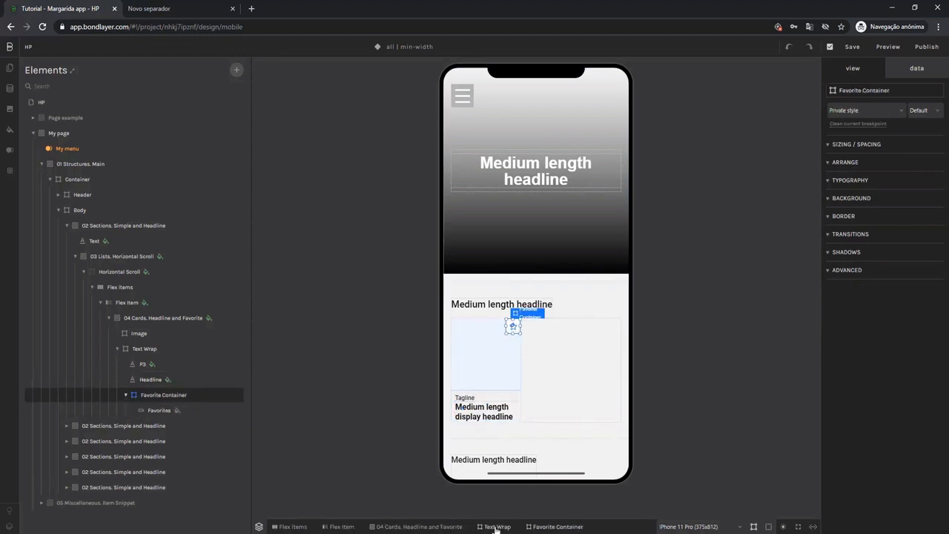
{"action": "left_click", "coordinate": [863, 111]}
{"action": "scroll", "coordinate": [852, 222], "scroll_direction": "down", "scroll_amount": 5}
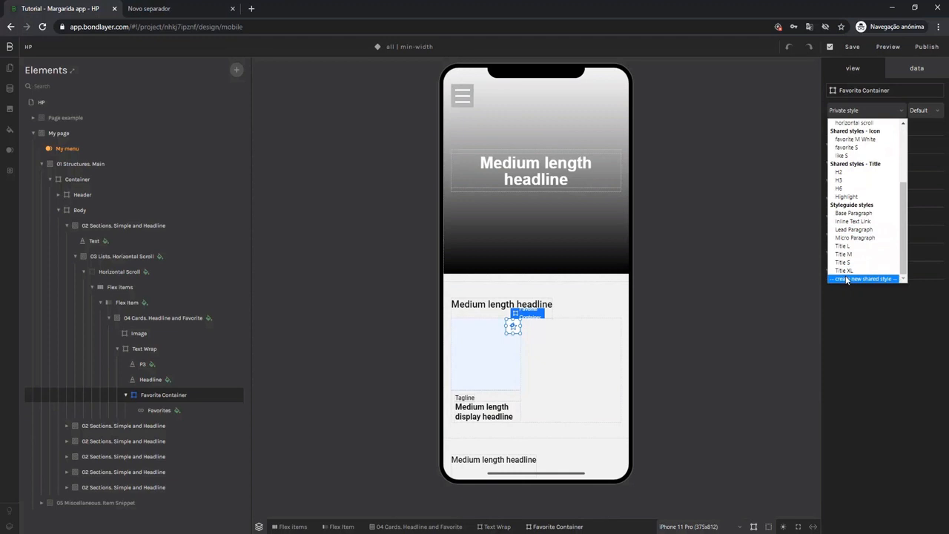
{"action": "left_click", "coordinate": [846, 279]}
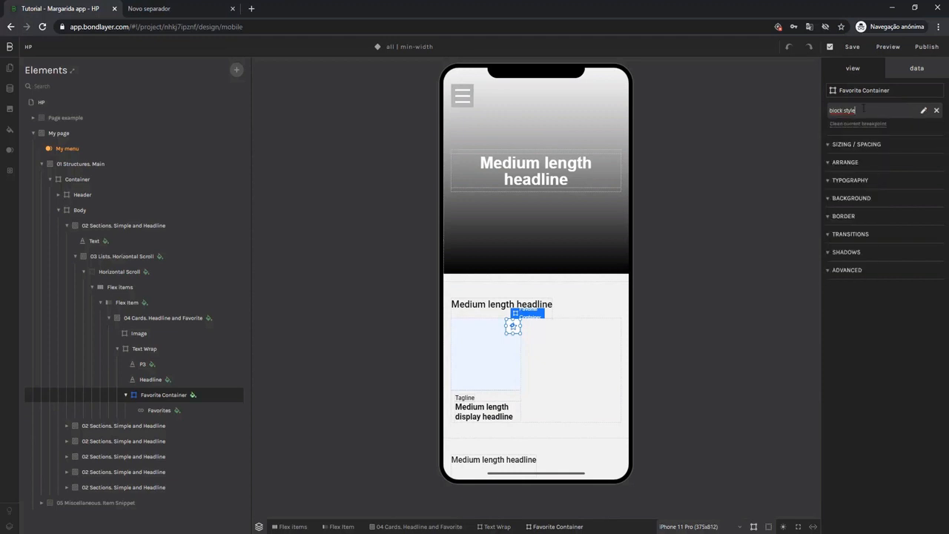
{"action": "type", "text": "Element.absolute"}
{"action": "key", "text": "Return"}
Apply the shared Title H2 style to the second section's headline text and the padding style to its 03 Lists. Horizontal Scroll.
{"action": "scroll", "coordinate": [599, 302], "scroll_direction": "down", "scroll_amount": 2}
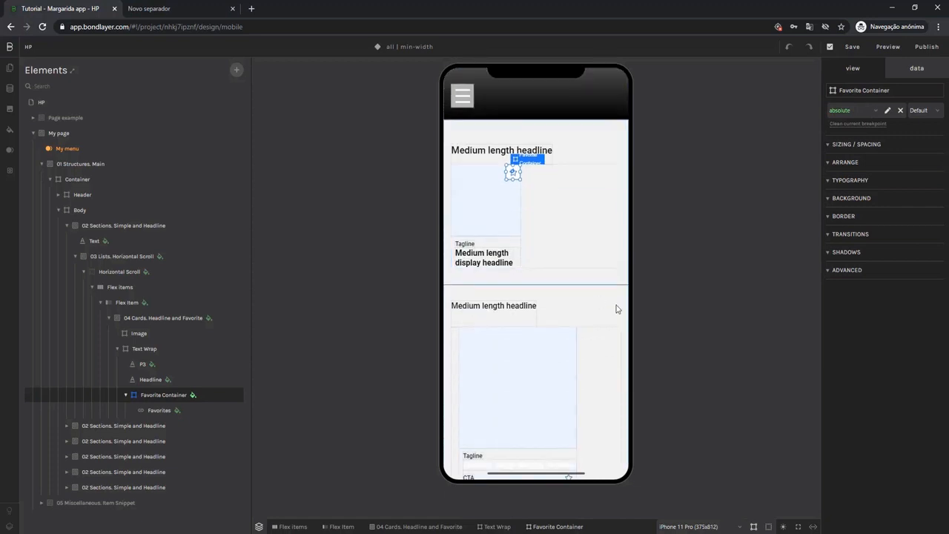
{"action": "scroll", "coordinate": [578, 282], "scroll_direction": "down", "scroll_amount": 1}
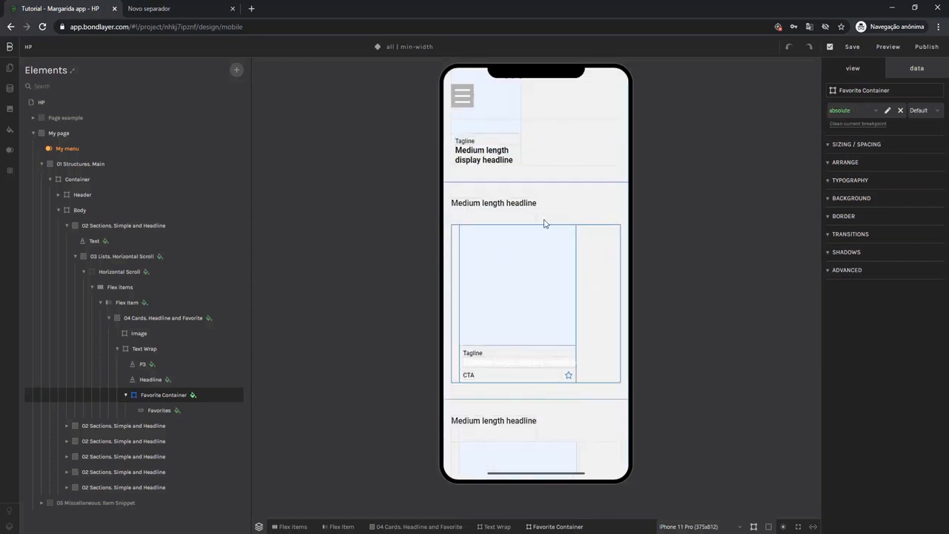
{"action": "left_click", "coordinate": [504, 218]}
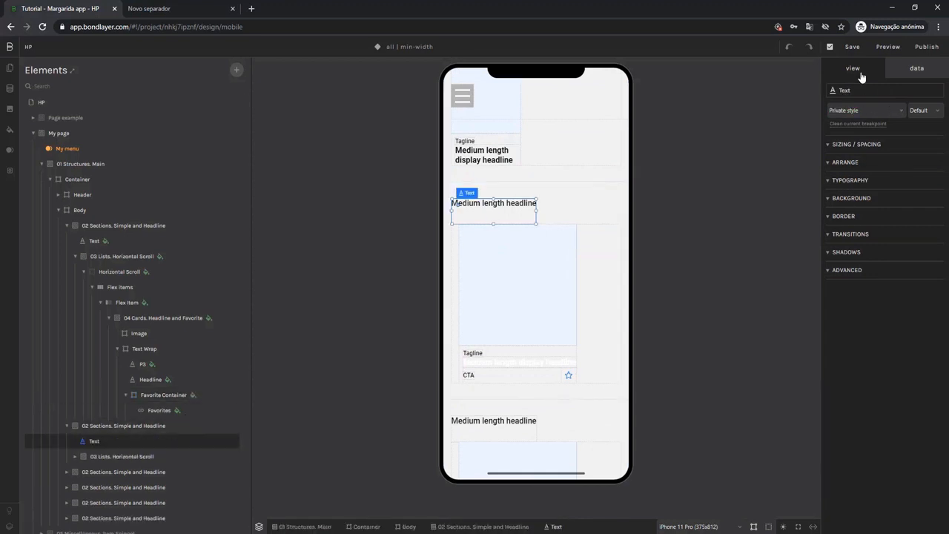
{"action": "left_click", "coordinate": [852, 112]}
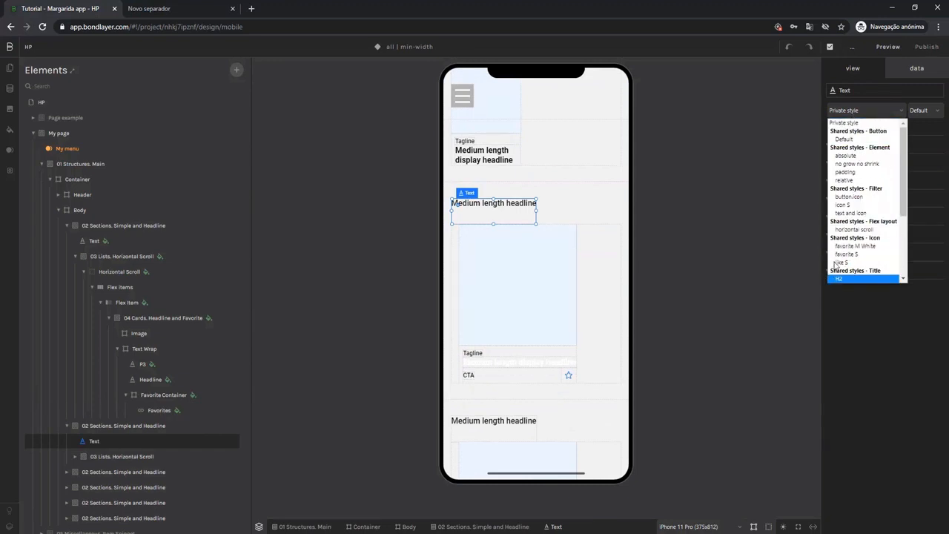
{"action": "key", "text": "Return"}
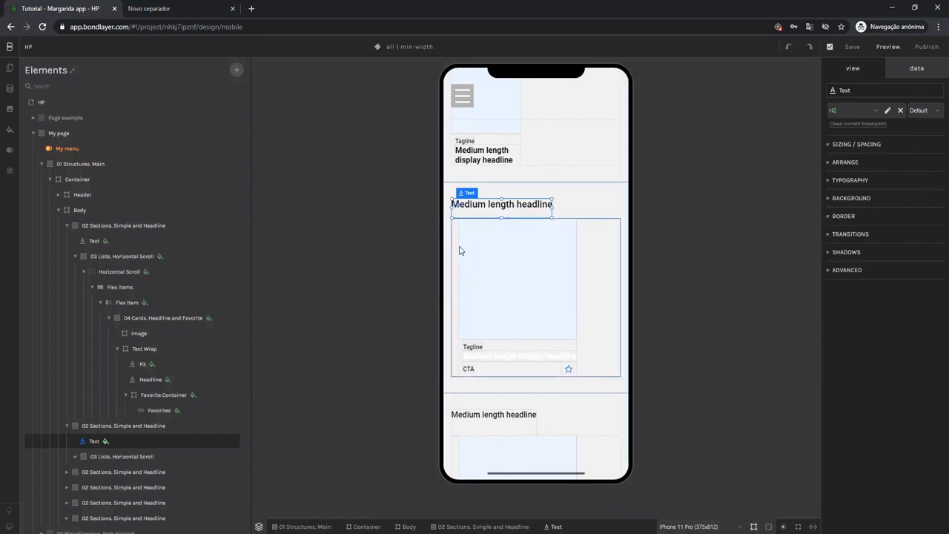
{"action": "left_click", "coordinate": [455, 250]}
{"action": "left_click", "coordinate": [869, 110]}
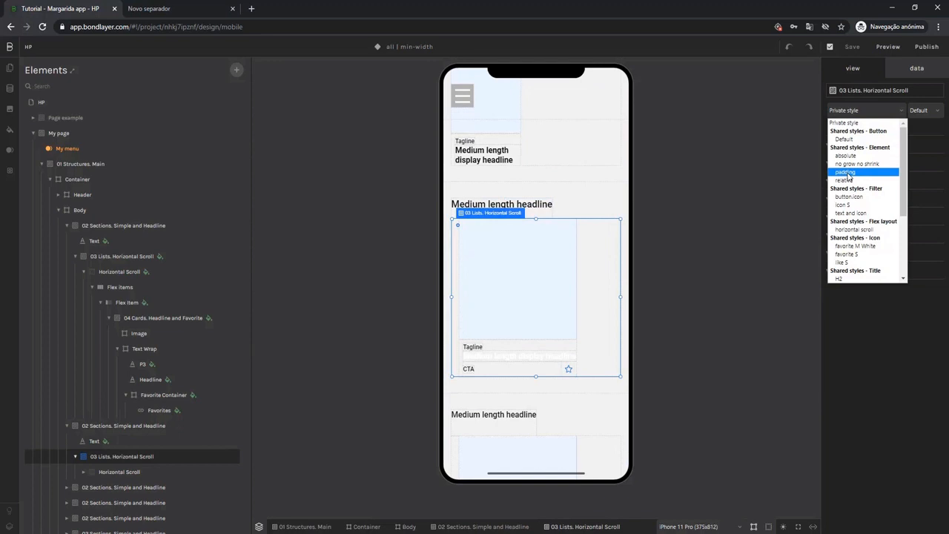
{"action": "left_click", "coordinate": [849, 176]}
Apply the relative shared style to the second section's 04 Cards. Headline and Favorite card and Title H3 to its display headline.
{"action": "left_click", "coordinate": [565, 342]}
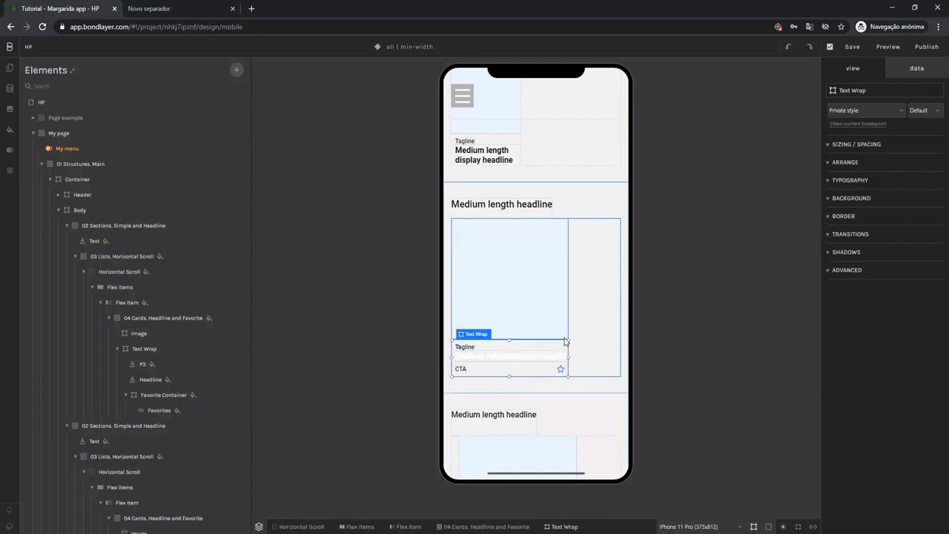
{"action": "left_click", "coordinate": [489, 527]}
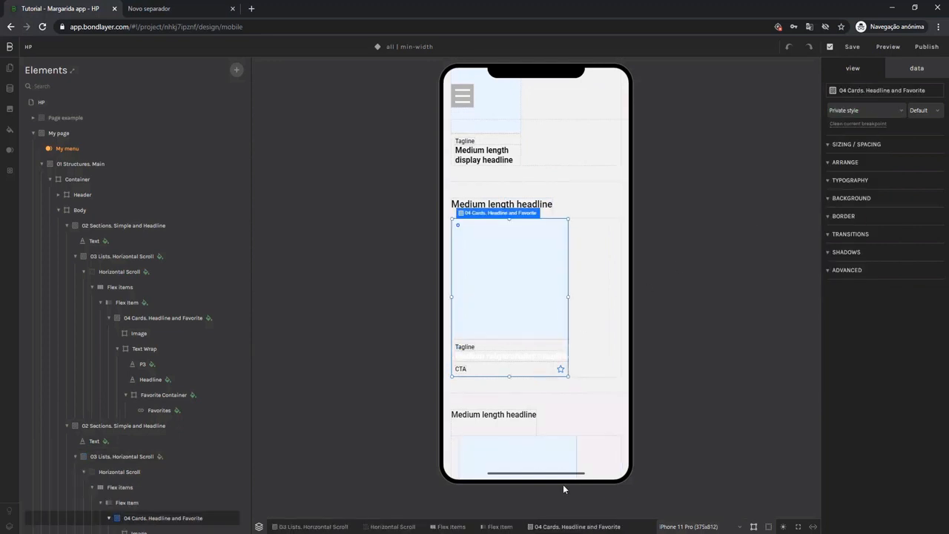
{"action": "left_click", "coordinate": [856, 109]}
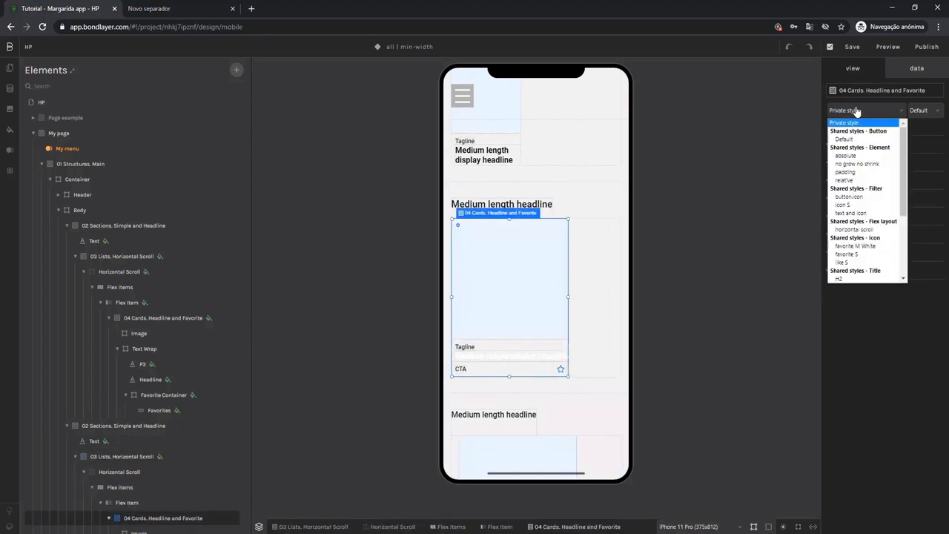
{"action": "left_click", "coordinate": [847, 180]}
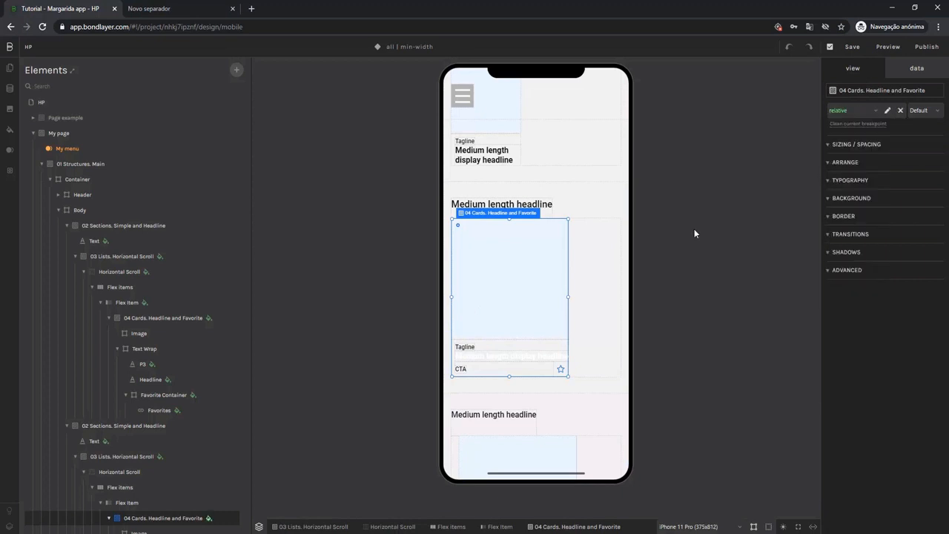
{"action": "left_click", "coordinate": [548, 361]}
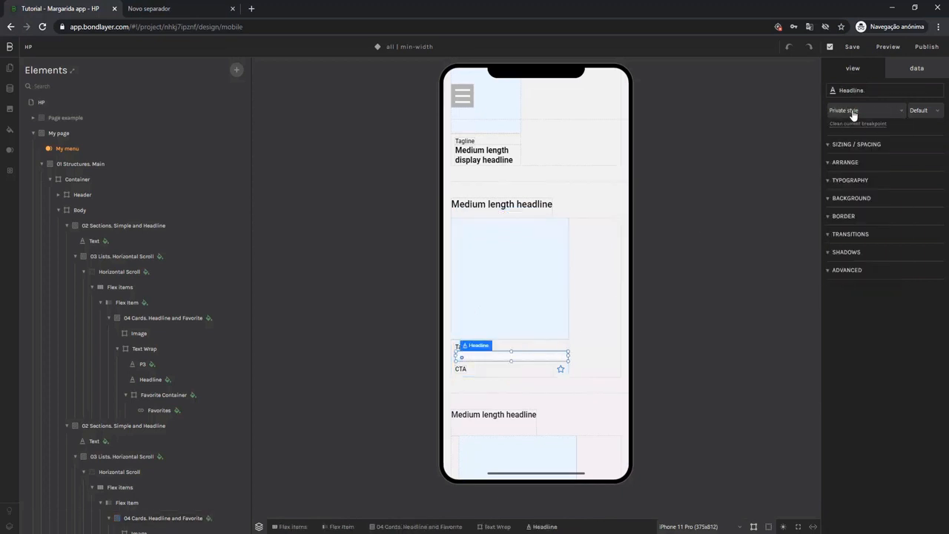
{"action": "left_click", "coordinate": [853, 111]}
{"action": "scroll", "coordinate": [849, 245], "scroll_direction": "down", "scroll_amount": 3}
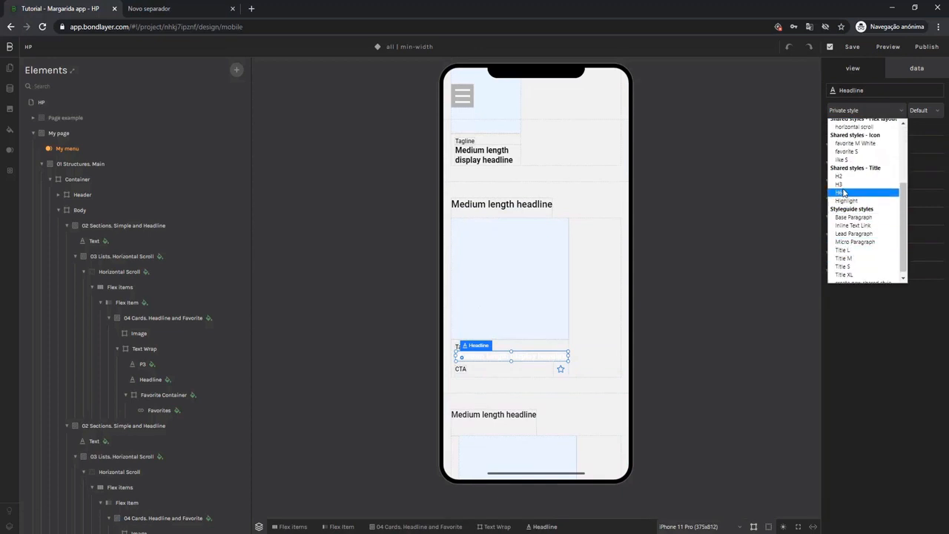
{"action": "left_click", "coordinate": [844, 185]}
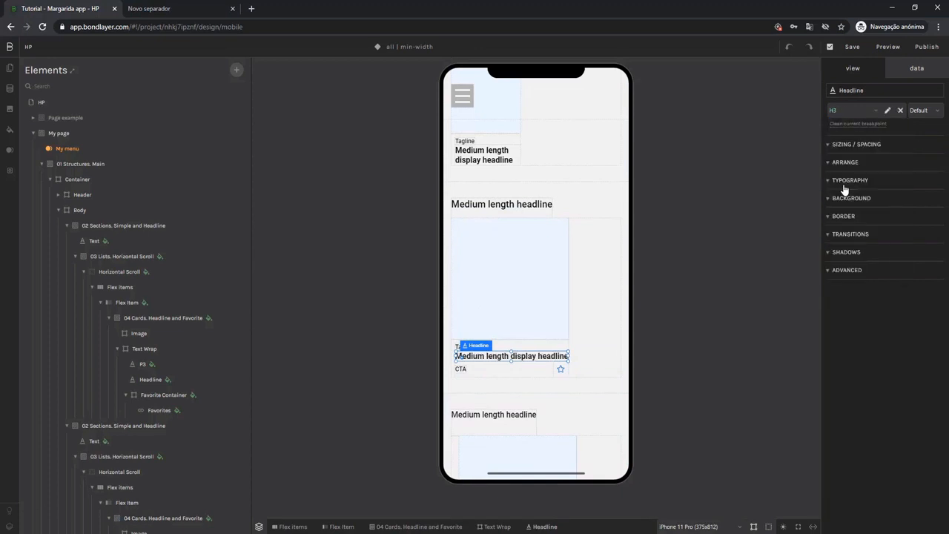
Apply the absolute shared style to the second section's Favorite Container and delete the CTA text inside it.
{"action": "left_click", "coordinate": [549, 370]}
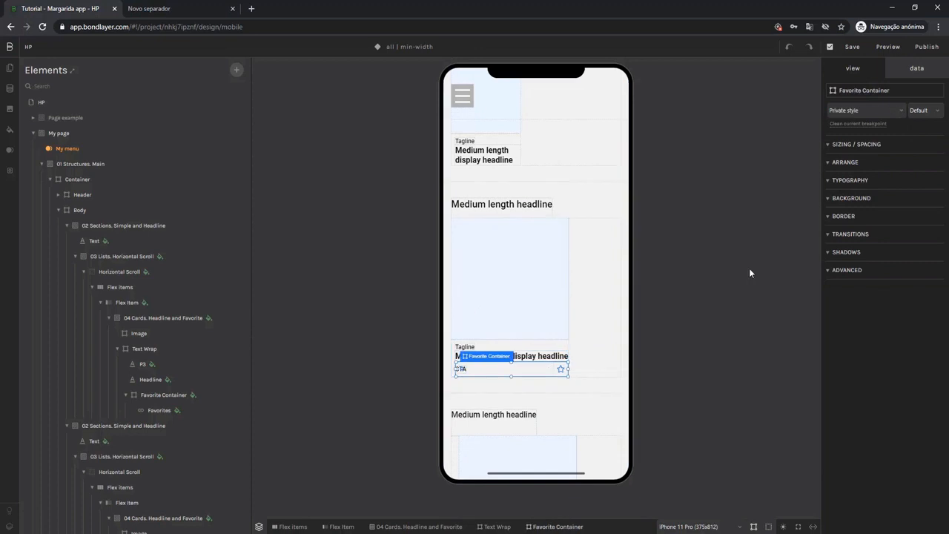
{"action": "left_click", "coordinate": [853, 111]}
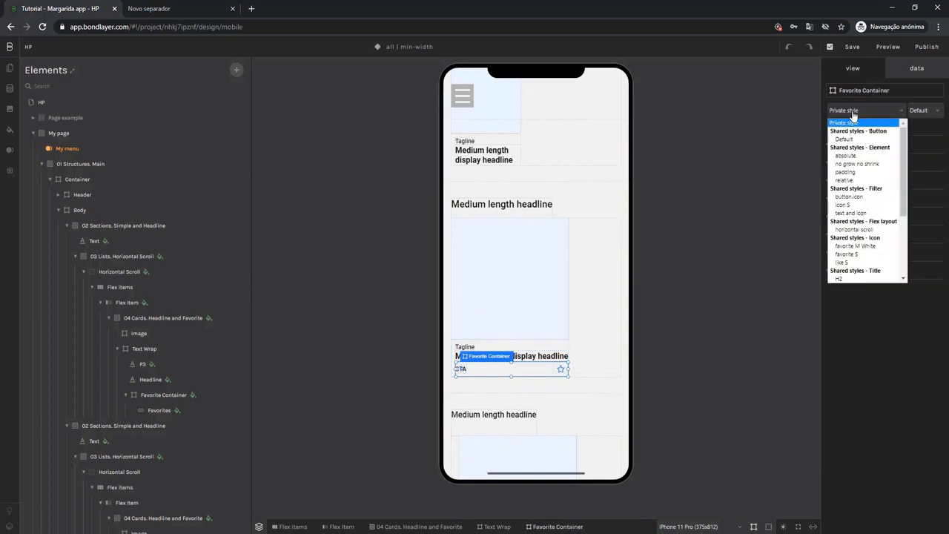
{"action": "left_click", "coordinate": [846, 156]}
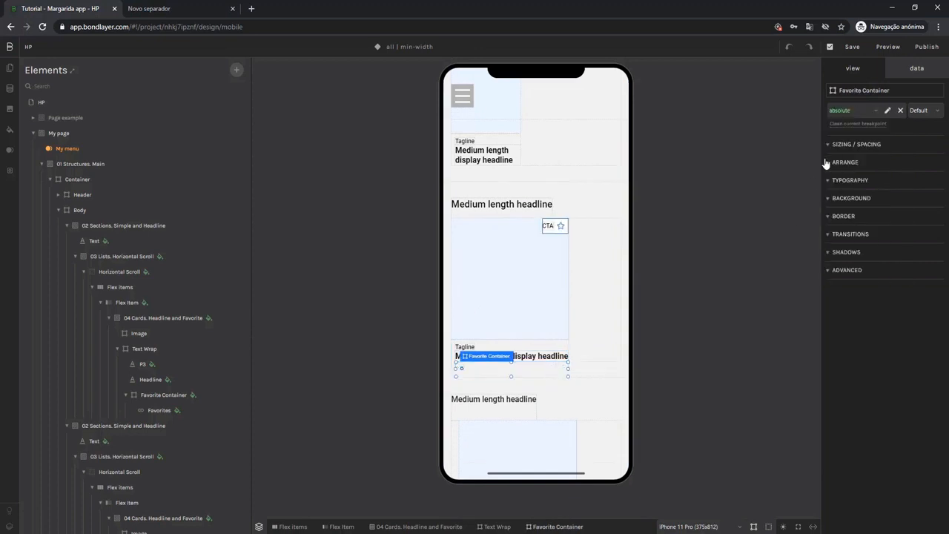
{"action": "left_click", "coordinate": [548, 226]}
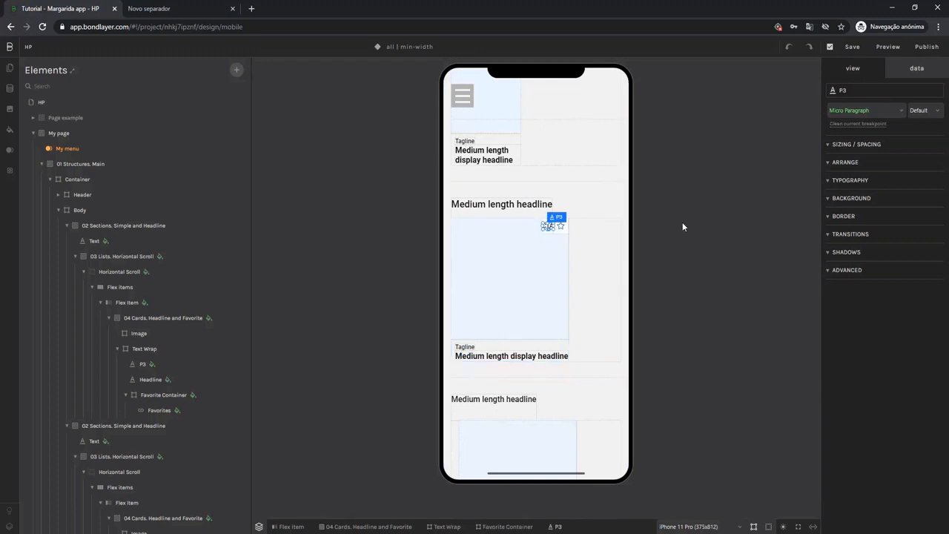
{"action": "left_click", "coordinate": [682, 222]}
Apply the horizontal scroll shared style to the second section's Horizontal Scroll layout and no grow no shrink to its Flex Item.
{"action": "left_click", "coordinate": [612, 259]}
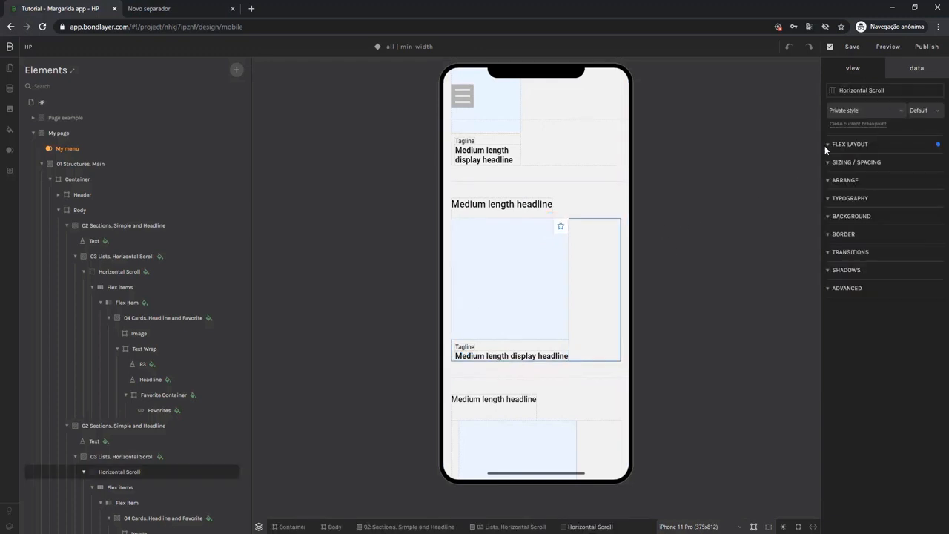
{"action": "left_click", "coordinate": [845, 111]}
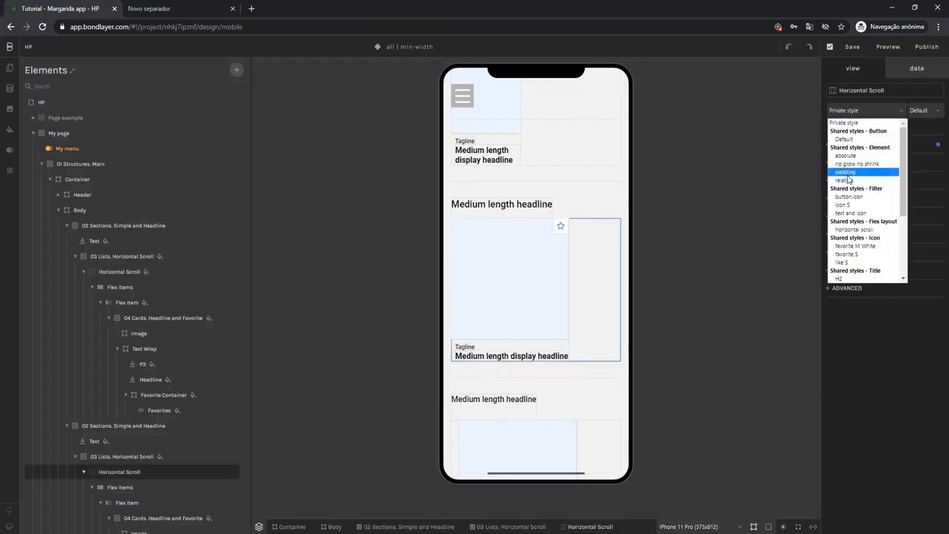
{"action": "left_click", "coordinate": [846, 230]}
{"action": "left_click", "coordinate": [519, 298]}
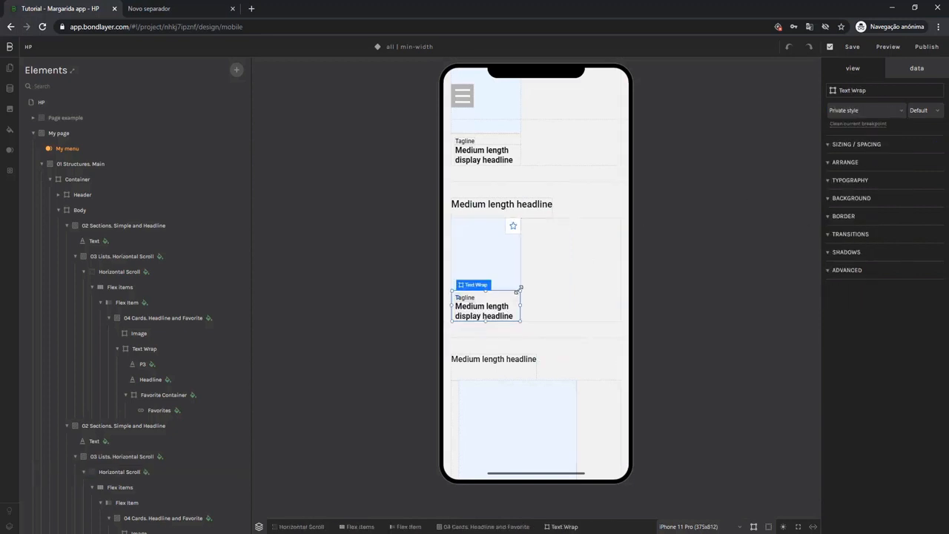
{"action": "left_click", "coordinate": [406, 526]}
{"action": "left_click", "coordinate": [853, 111]}
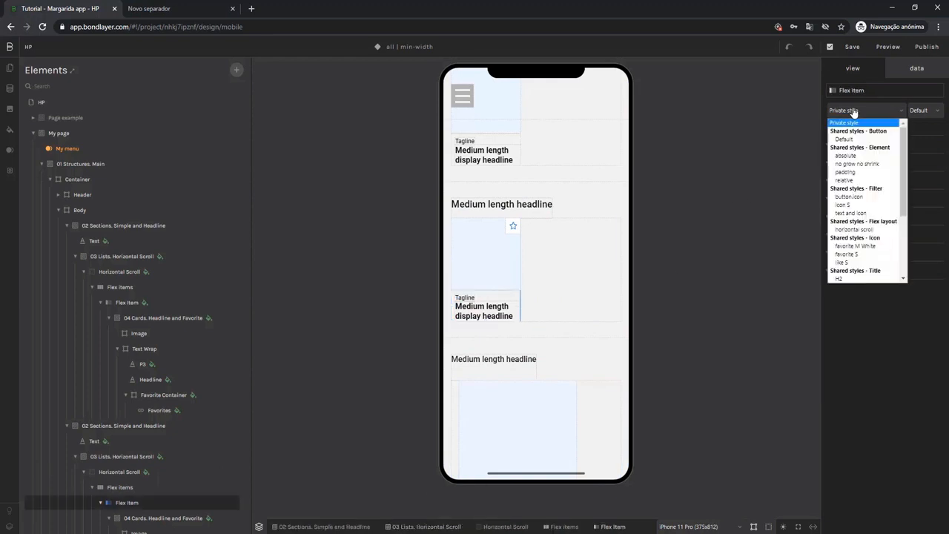
{"action": "left_click", "coordinate": [848, 163]}
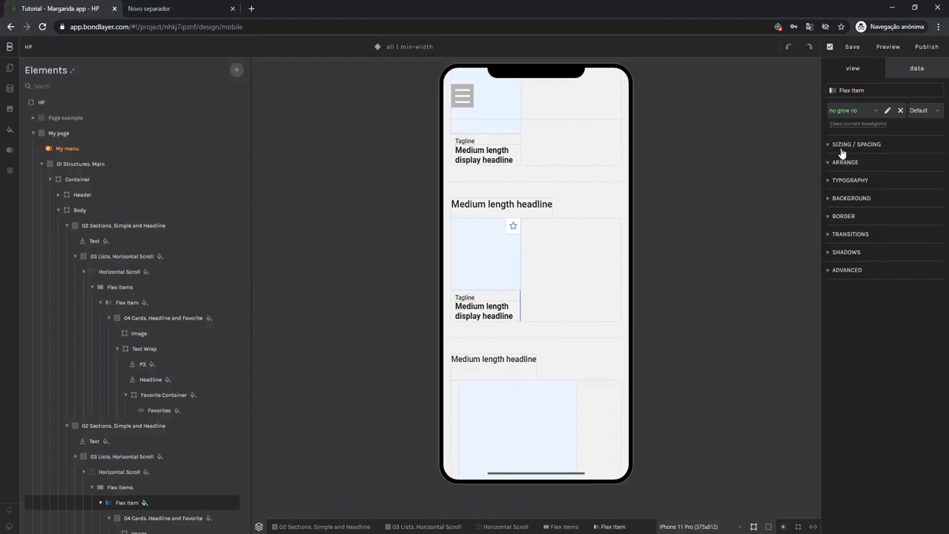
Apply the shared Title H2 style to the third section's headline text and the padding style to its 03 Lists. Horizontal Scroll.
{"action": "left_click", "coordinate": [493, 368]}
{"action": "left_click", "coordinate": [862, 117]}
{"action": "scroll", "coordinate": [860, 193], "scroll_direction": "down", "scroll_amount": 5}
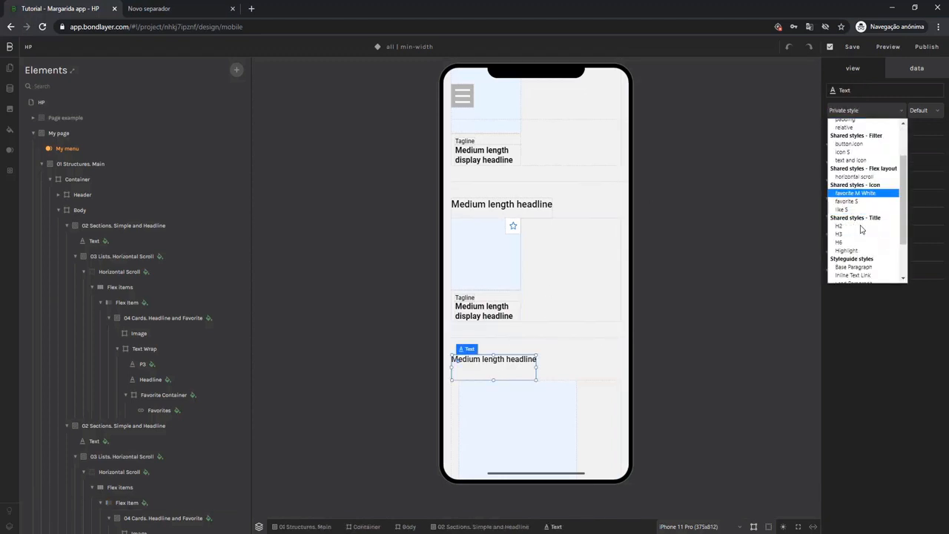
{"action": "key", "text": "Return"}
{"action": "left_click", "coordinate": [606, 401]}
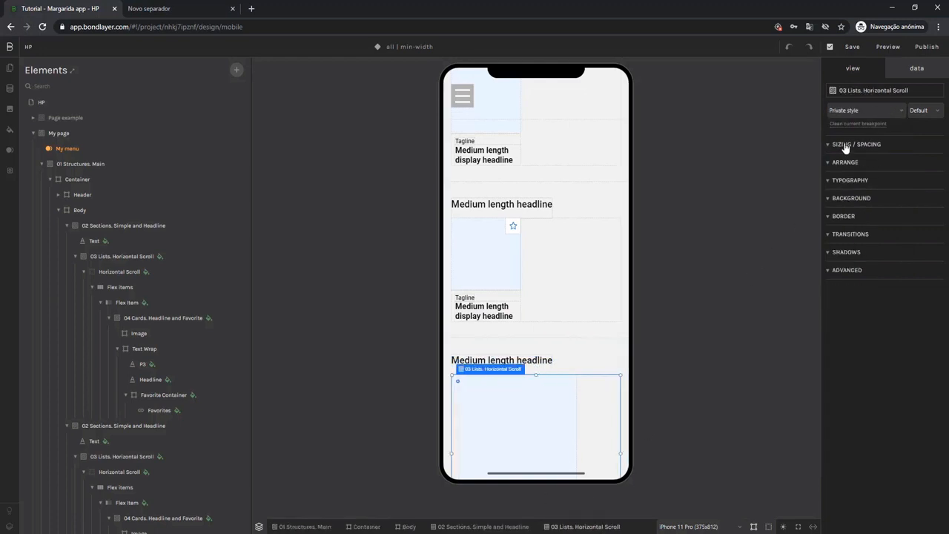
{"action": "left_click", "coordinate": [844, 115]}
{"action": "left_click", "coordinate": [837, 179]}
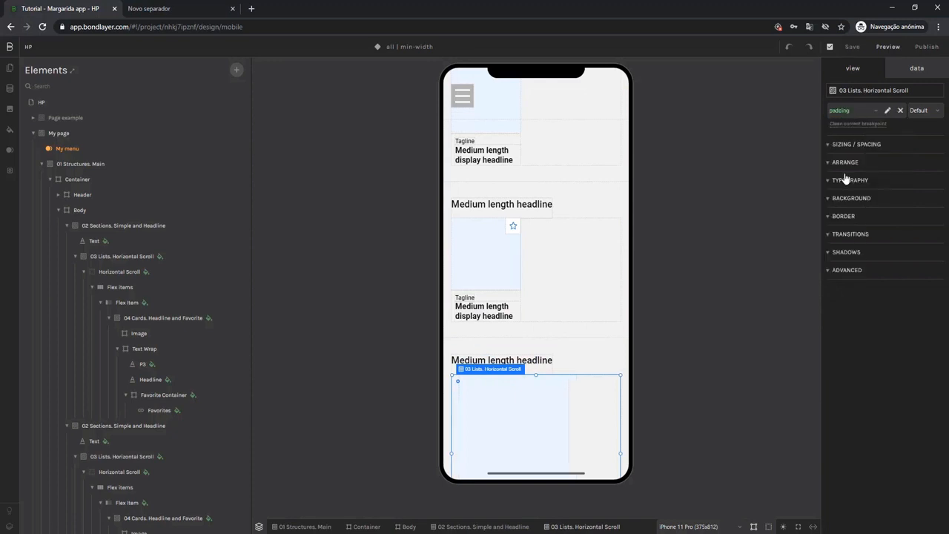
Apply the horizontal scroll shared style to the third section's Horizontal Scroll flex layout.
{"action": "left_click", "coordinate": [586, 411]}
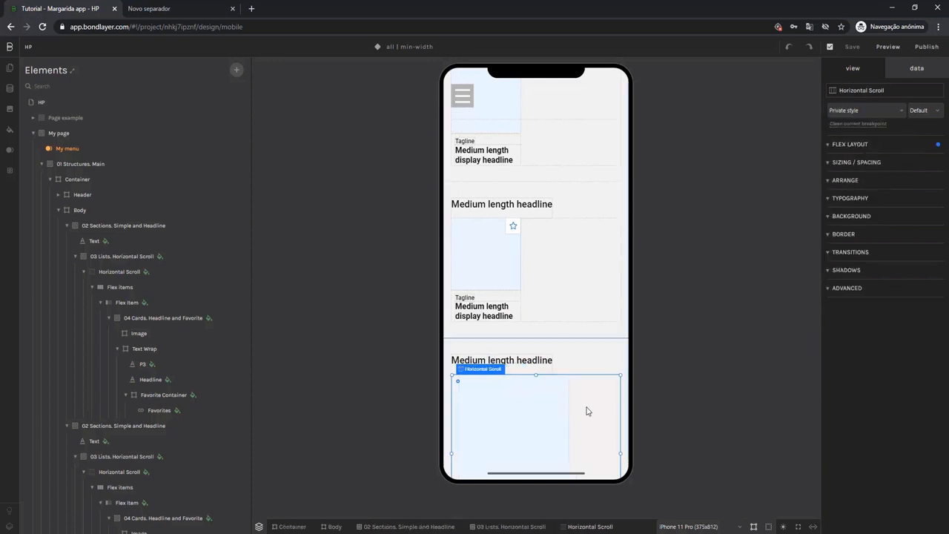
{"action": "left_click", "coordinate": [883, 112]}
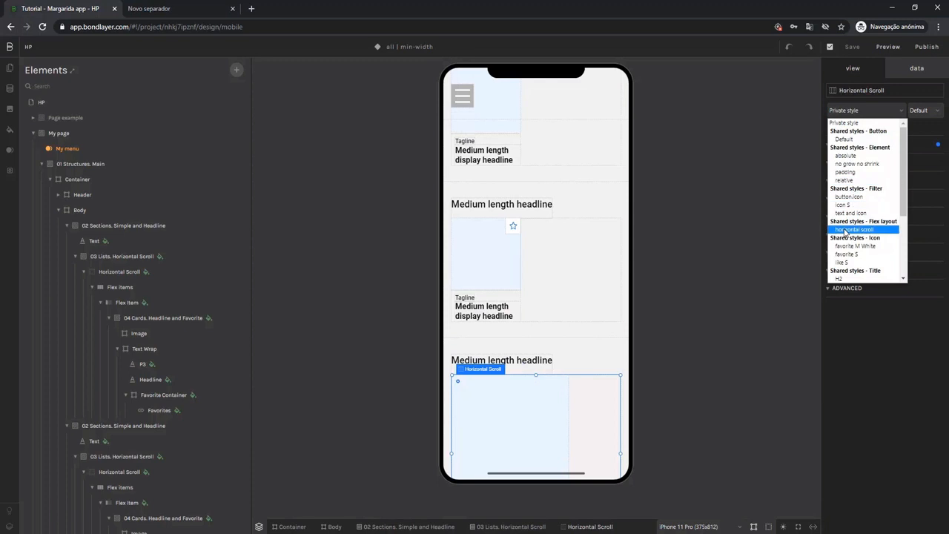
{"action": "left_click", "coordinate": [844, 230]}
Apply the shared Title H3 style to the third section's display headline and the relative style to its 04 Cards. Headline and Favorite card.
{"action": "scroll", "coordinate": [555, 301], "scroll_direction": "down", "scroll_amount": 2}
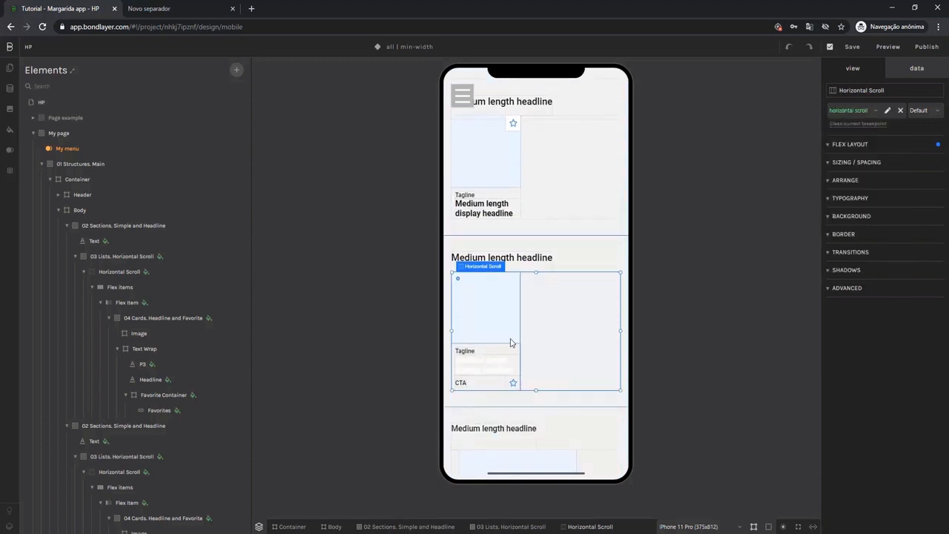
{"action": "left_click", "coordinate": [490, 364]}
{"action": "left_click", "coordinate": [859, 112]}
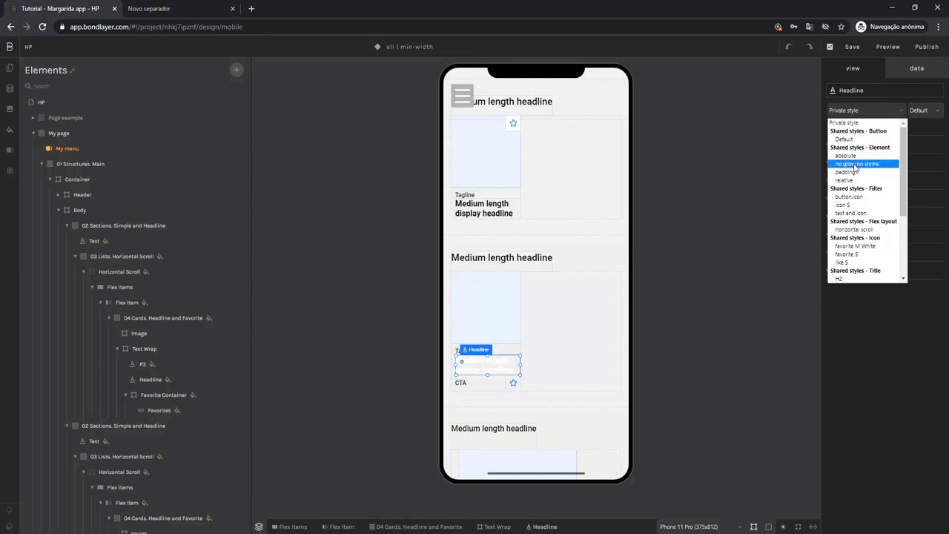
{"action": "scroll", "coordinate": [851, 223], "scroll_direction": "down", "scroll_amount": 3}
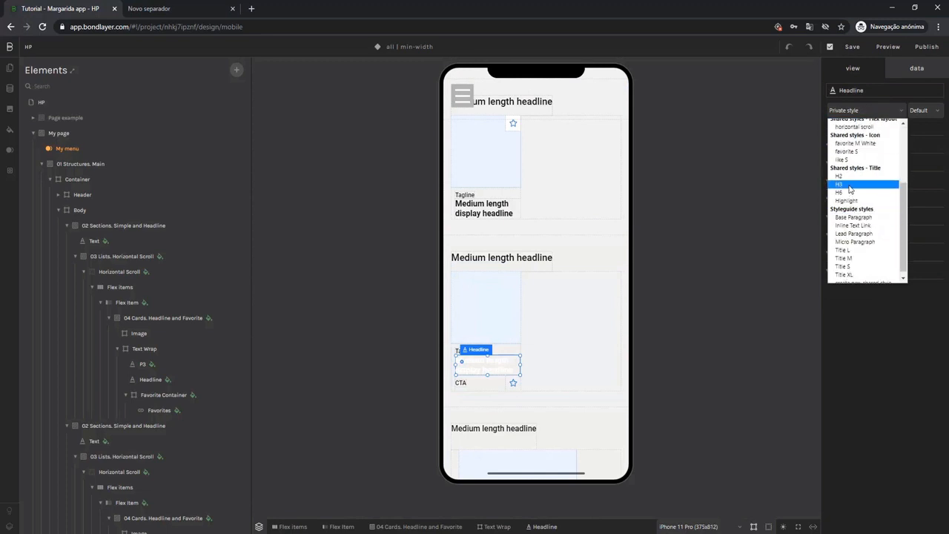
{"action": "left_click", "coordinate": [851, 185]}
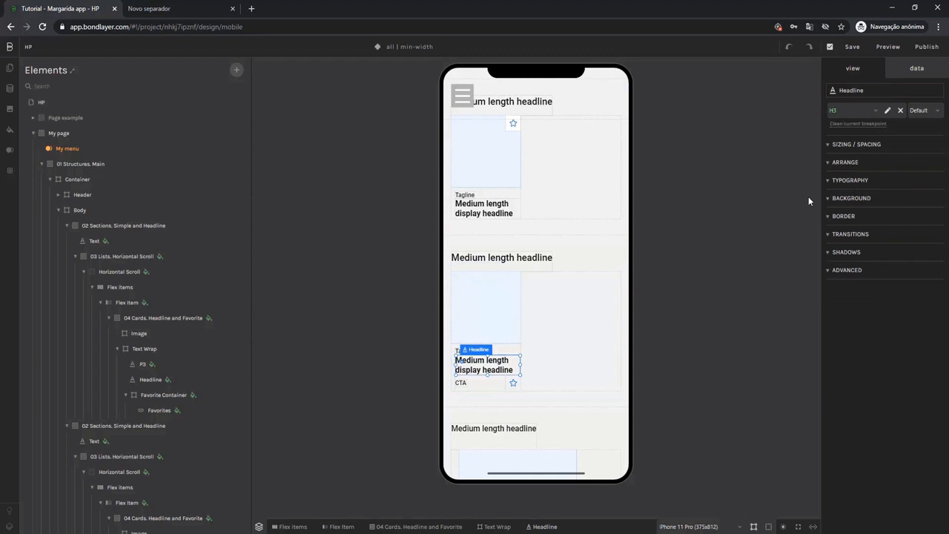
{"action": "left_click", "coordinate": [519, 360]}
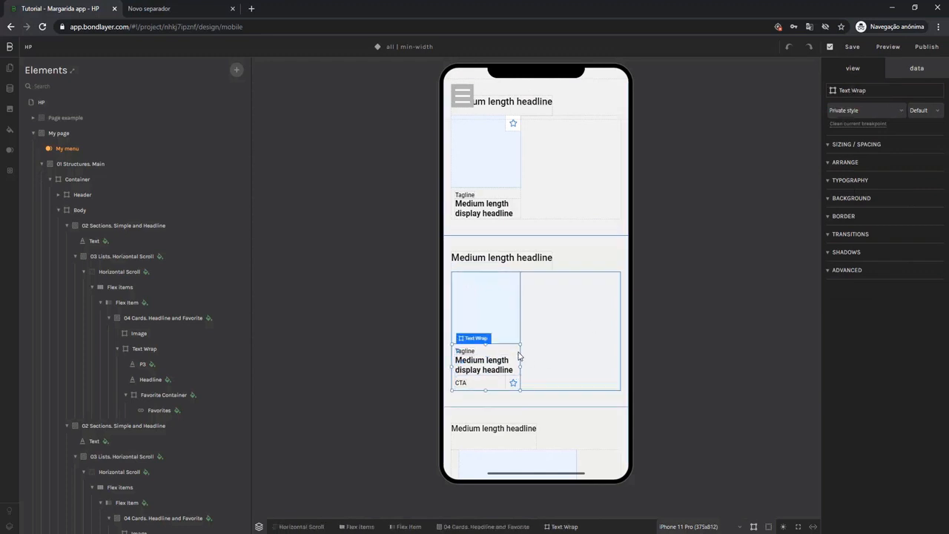
{"action": "left_click", "coordinate": [489, 526]}
{"action": "left_click", "coordinate": [860, 109]}
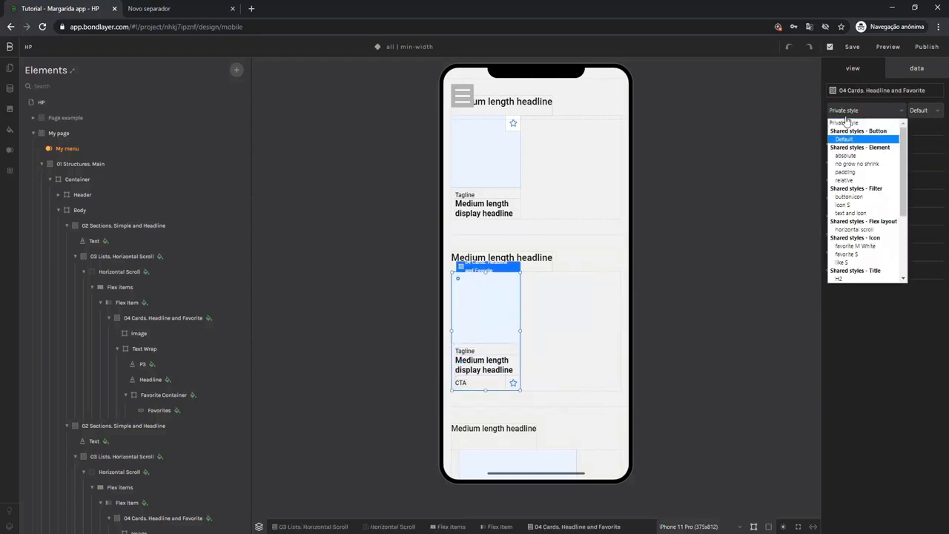
{"action": "left_click", "coordinate": [834, 180]}
Apply the no grow no shrink shared style to the third section's Flex Item.
{"action": "left_click", "coordinate": [500, 526]}
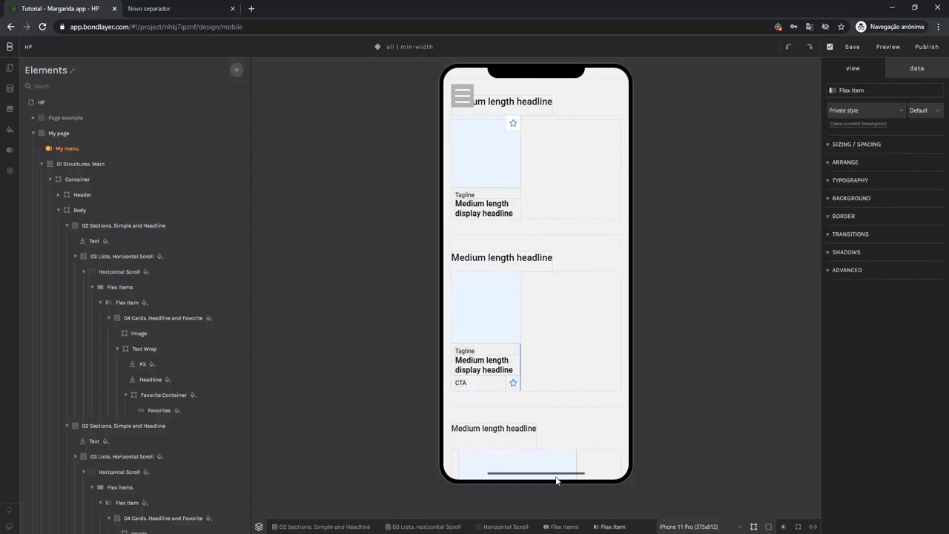
{"action": "left_click", "coordinate": [860, 110]}
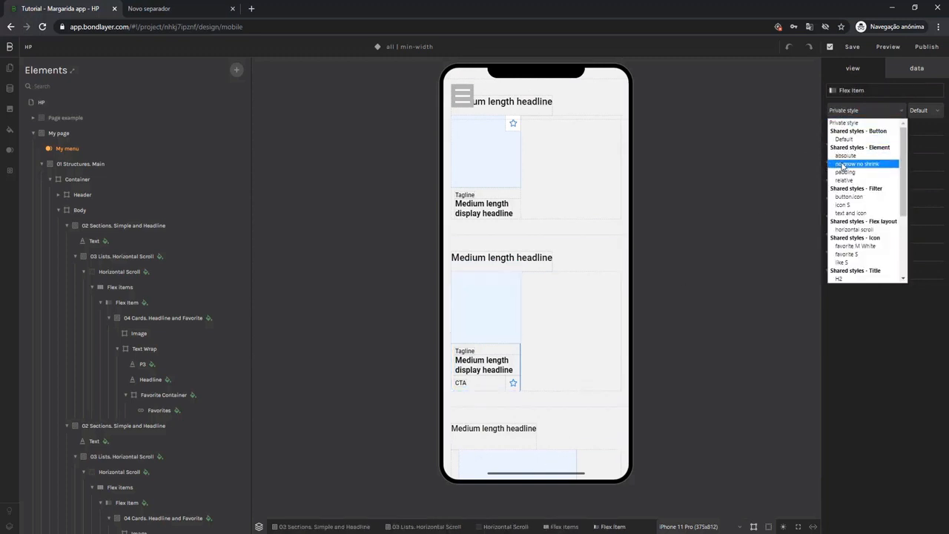
Apply the absolute shared style to the third section's Favorite Container and delete its CTA text.
{"action": "left_click", "coordinate": [492, 379]}
{"action": "left_click", "coordinate": [491, 382]}
{"action": "left_click", "coordinate": [875, 110]}
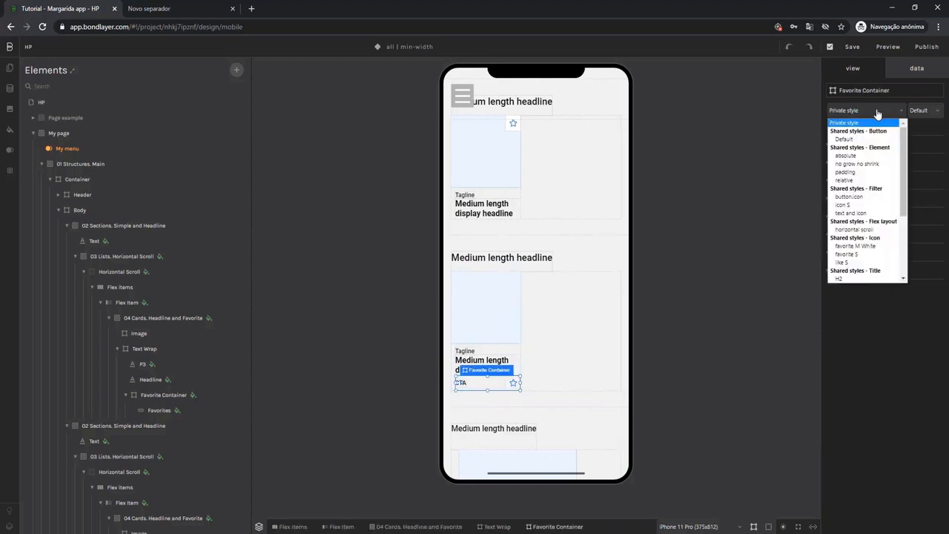
{"action": "left_click", "coordinate": [863, 156]}
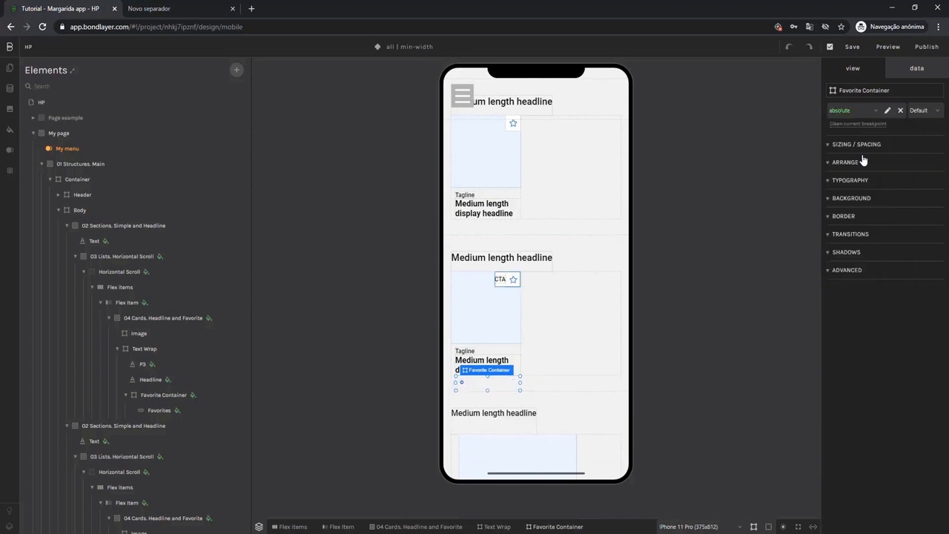
{"action": "left_click", "coordinate": [501, 279]}
{"action": "key", "text": "Delete"}
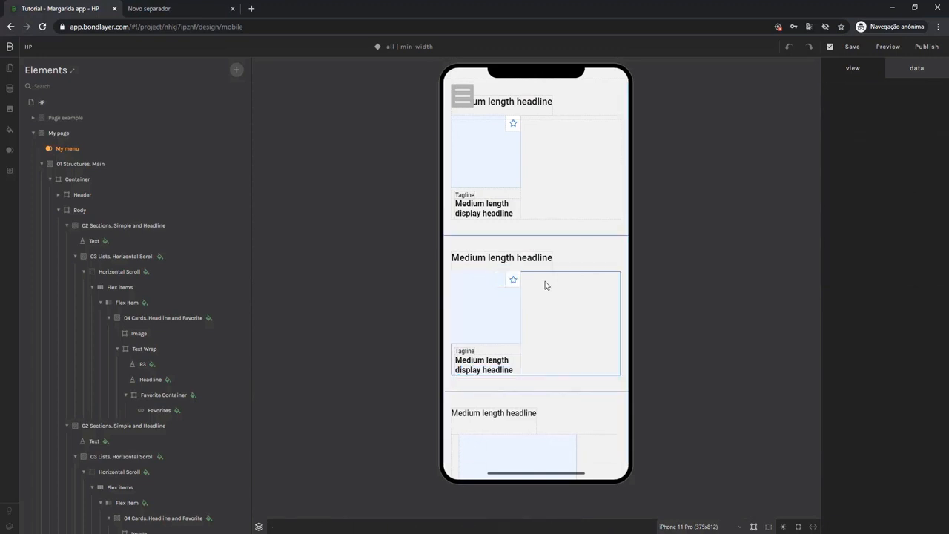
Apply the shared Title H2 style to the fourth section's headline text and the padding style to its 03 Lists. Horizontal Scroll.
{"action": "scroll", "coordinate": [541, 287], "scroll_direction": "down", "scroll_amount": 1}
{"action": "left_click", "coordinate": [518, 363]}
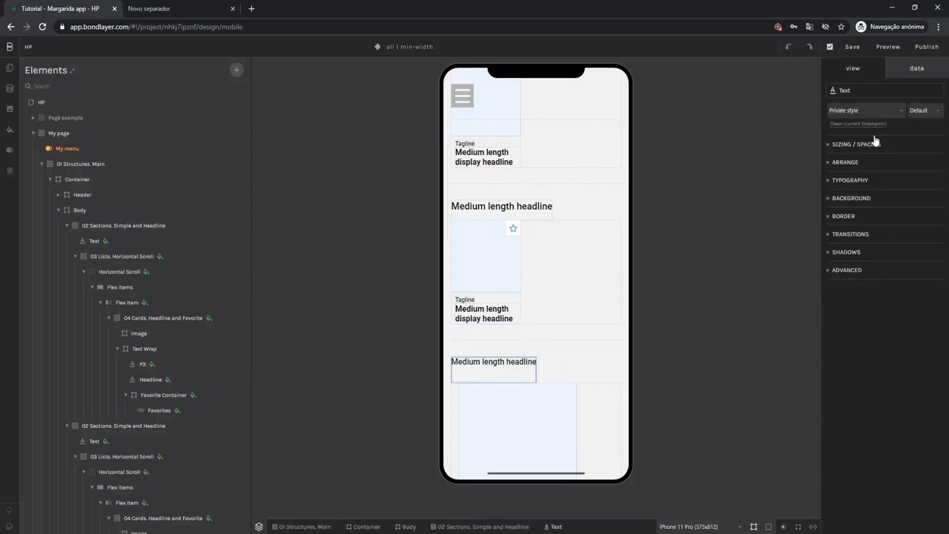
{"action": "left_click", "coordinate": [866, 112]}
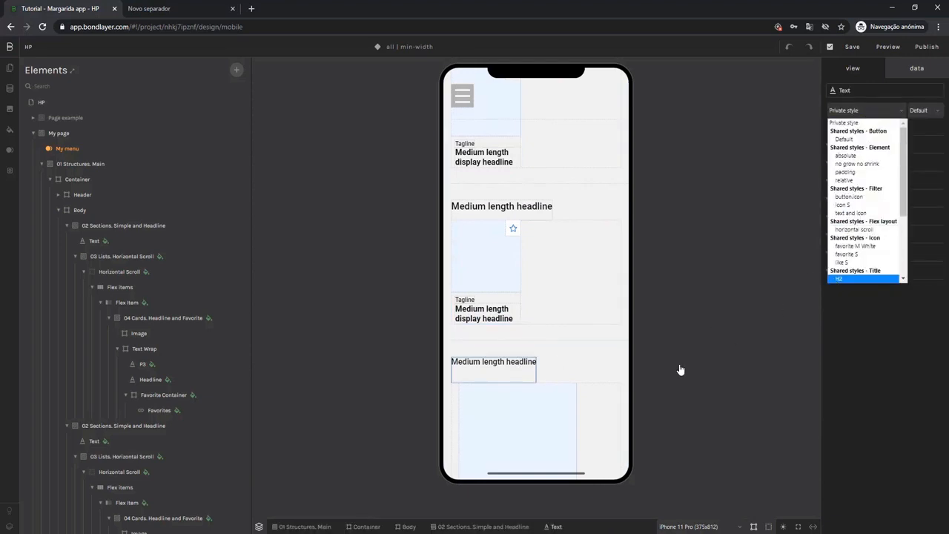
{"action": "left_click", "coordinate": [608, 406]}
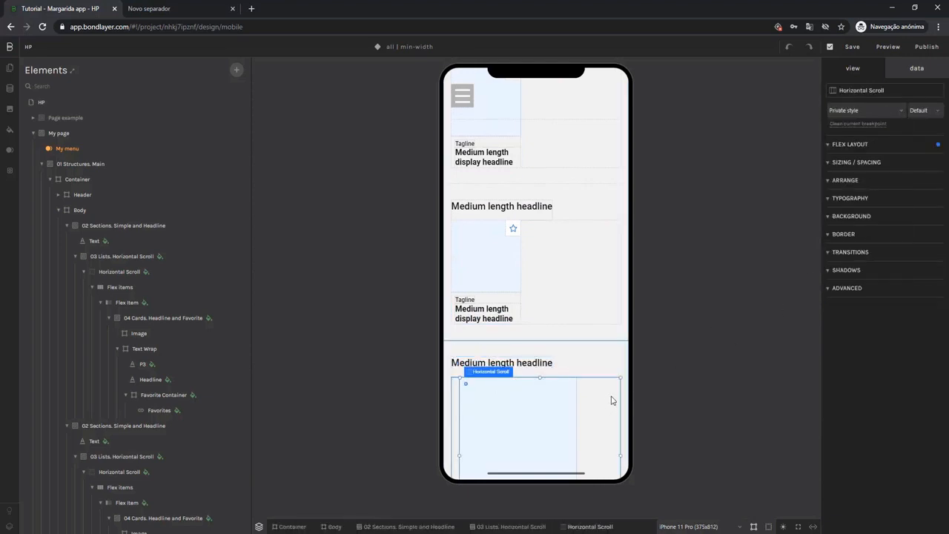
{"action": "left_click", "coordinate": [539, 526]}
{"action": "left_click", "coordinate": [855, 111]}
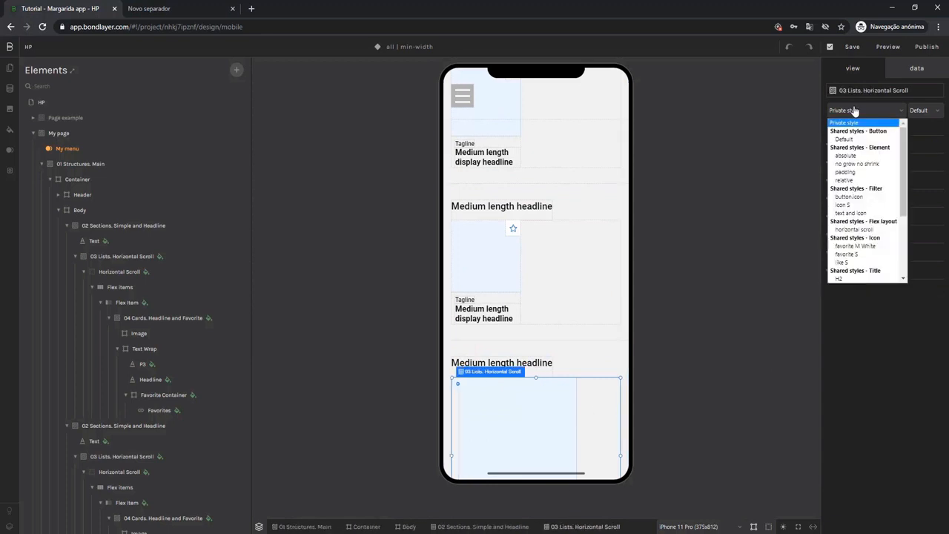
{"action": "left_click", "coordinate": [842, 175]}
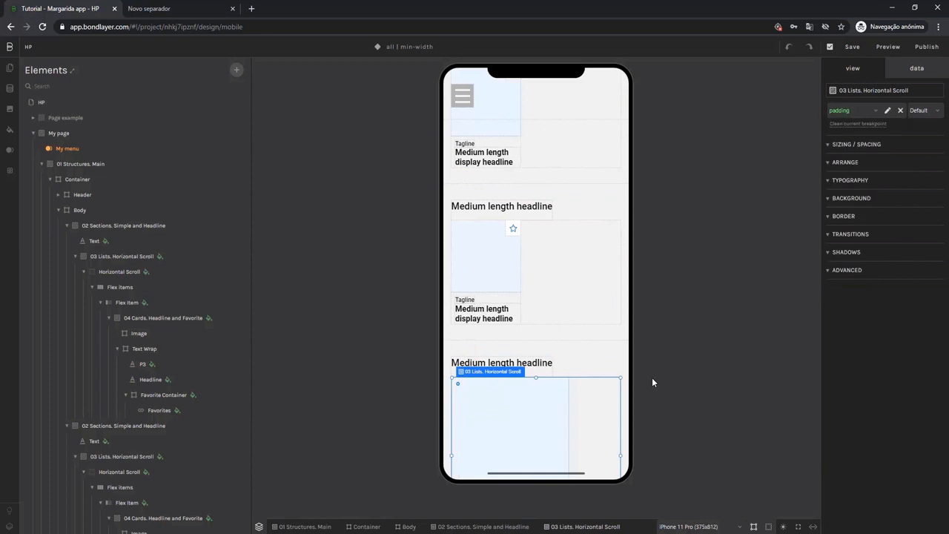
Apply the horizontal scroll shared style to the fourth section's Horizontal Scroll flex layout.
{"action": "left_click", "coordinate": [599, 404]}
{"action": "left_click", "coordinate": [856, 114]}
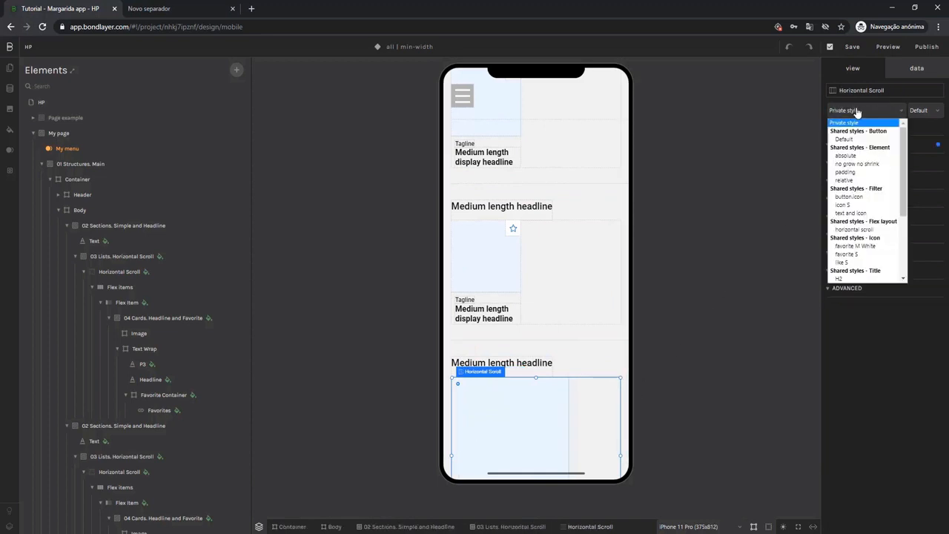
{"action": "left_click", "coordinate": [837, 230]}
Apply the relative shared style to the fourth section's 04 Cards. Headline and Favorite card.
{"action": "scroll", "coordinate": [566, 338], "scroll_direction": "down", "scroll_amount": 2}
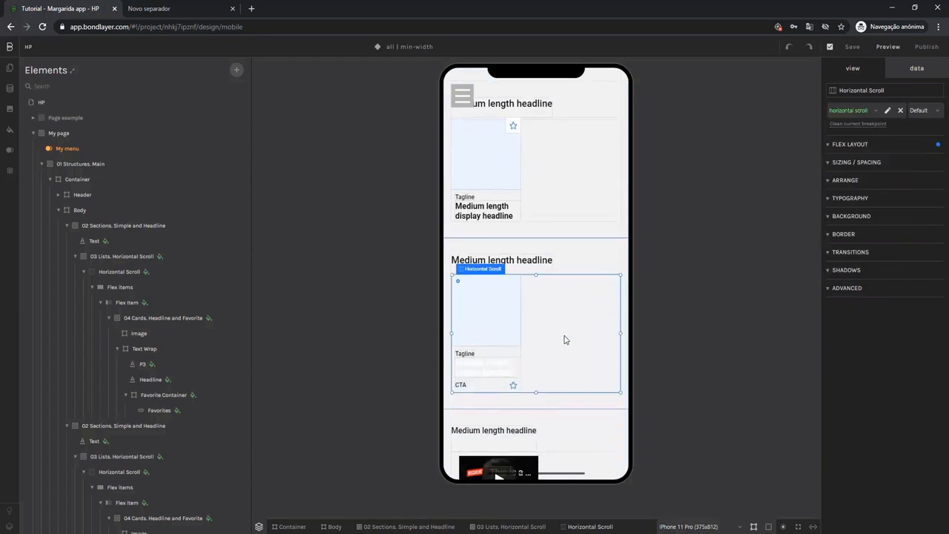
{"action": "left_click", "coordinate": [508, 352]}
{"action": "left_click", "coordinate": [492, 526]}
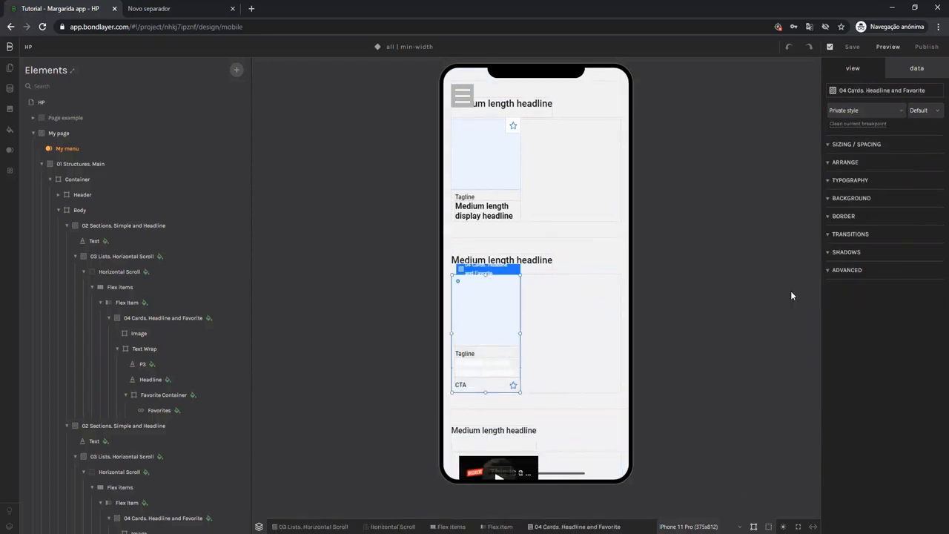
{"action": "left_click", "coordinate": [865, 114]}
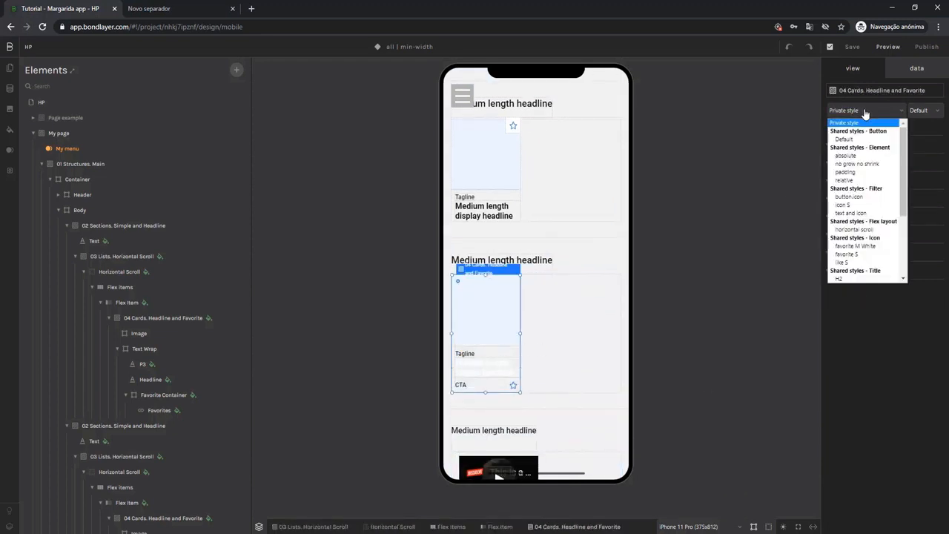
{"action": "left_click", "coordinate": [851, 181]}
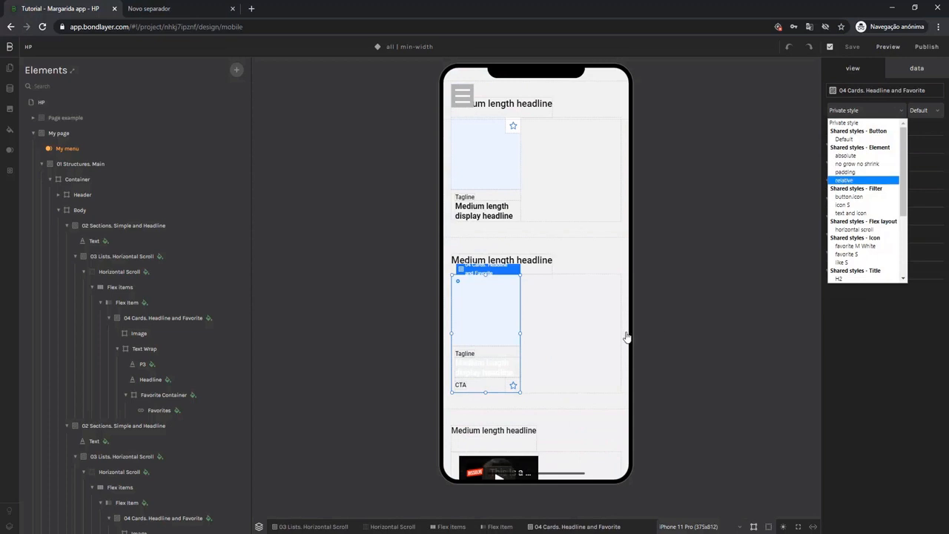
Apply the shared Title H3 style to the display headline in the fourth section's card.
{"action": "left_click", "coordinate": [511, 356]}
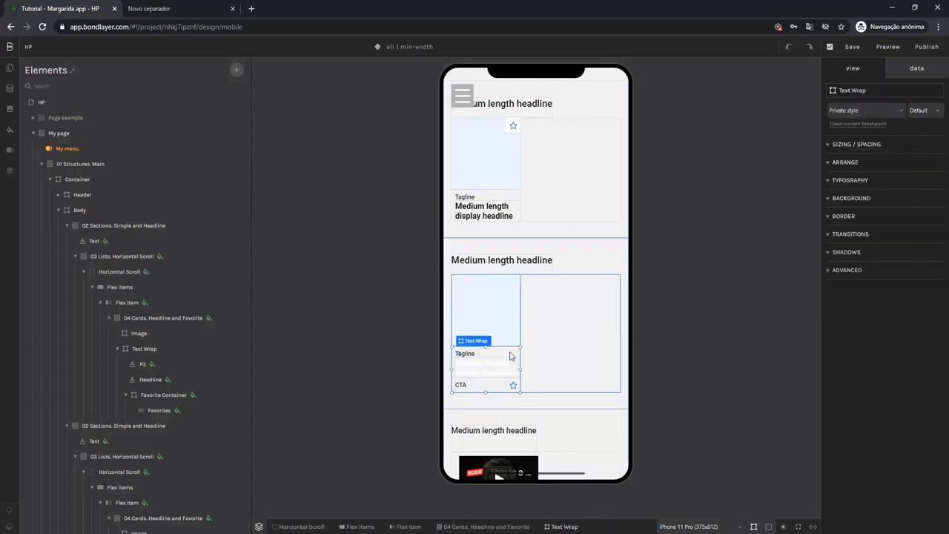
{"action": "left_click", "coordinate": [490, 368]}
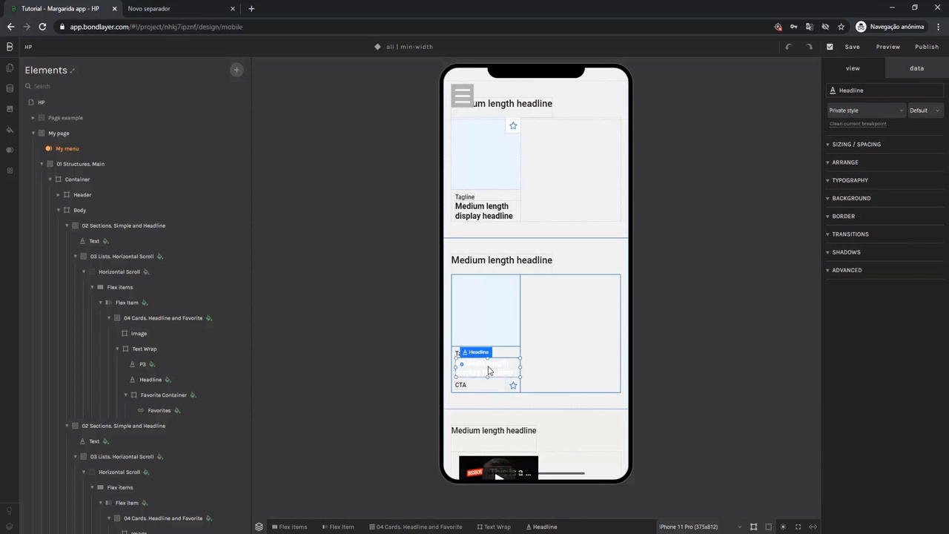
{"action": "left_click", "coordinate": [860, 111]}
{"action": "scroll", "coordinate": [849, 259], "scroll_direction": "down", "scroll_amount": 2}
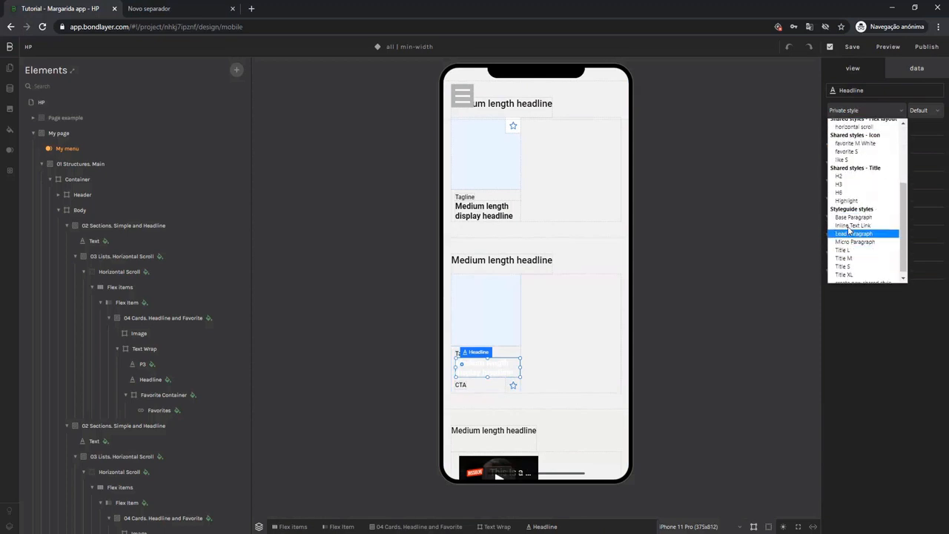
{"action": "left_click", "coordinate": [846, 184]}
Apply the absolute shared style to the fourth section's Favorite Container and delete its CTA text.
{"action": "left_click", "coordinate": [519, 383]}
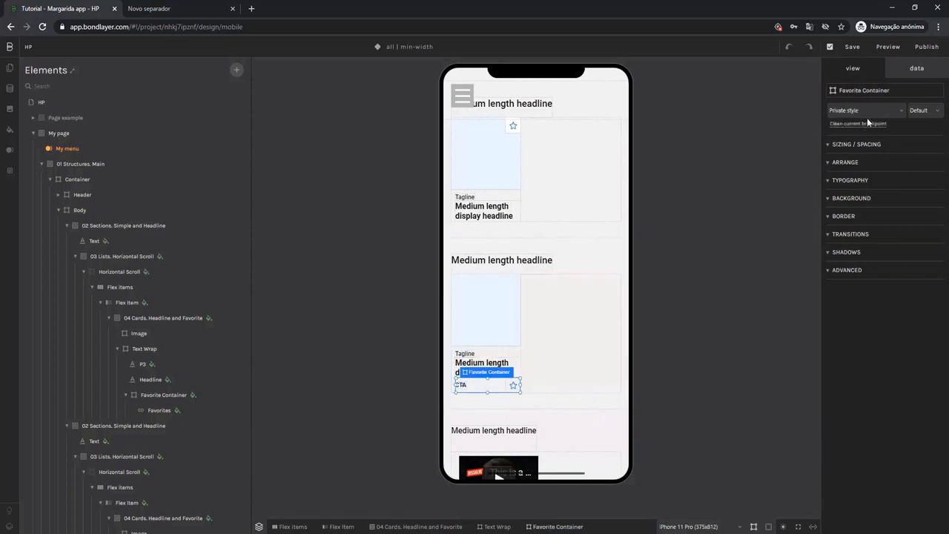
{"action": "left_click", "coordinate": [864, 111]}
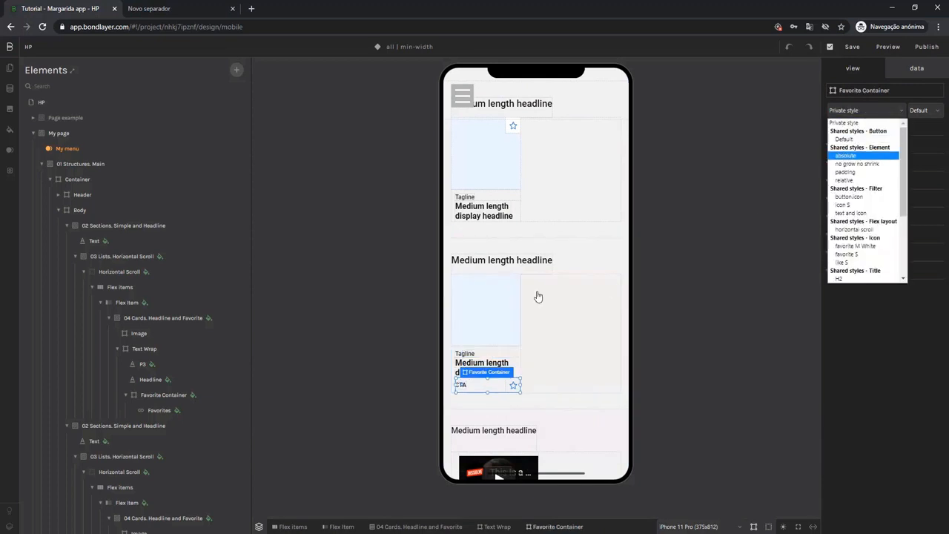
{"action": "left_click", "coordinate": [501, 283]}
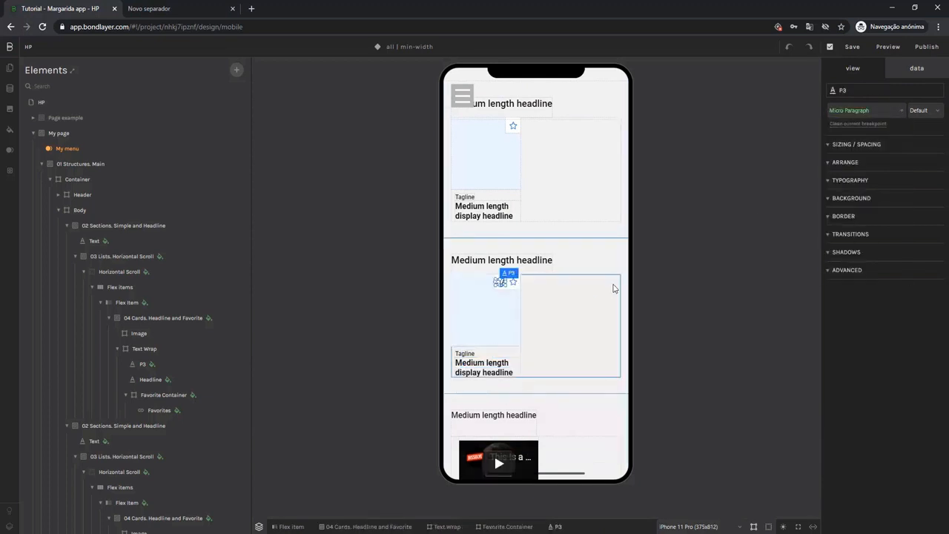
{"action": "key", "text": "Escape"}
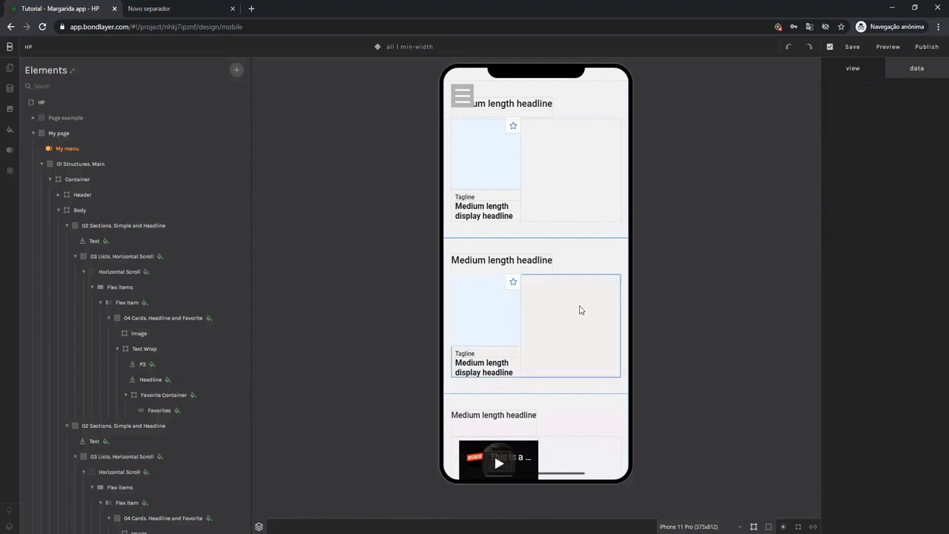
Review the styled headlines and cards across the sections of My page.
{"action": "scroll", "coordinate": [582, 297], "scroll_direction": "down", "scroll_amount": 3}
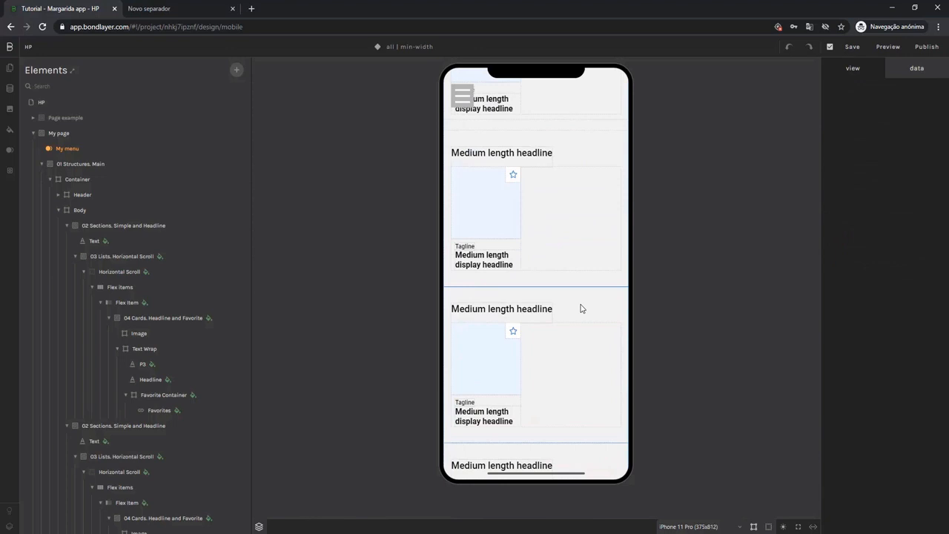
{"action": "scroll", "coordinate": [581, 309], "scroll_direction": "down", "scroll_amount": 2}
{"action": "scroll", "coordinate": [580, 307], "scroll_direction": "up", "scroll_amount": 1}
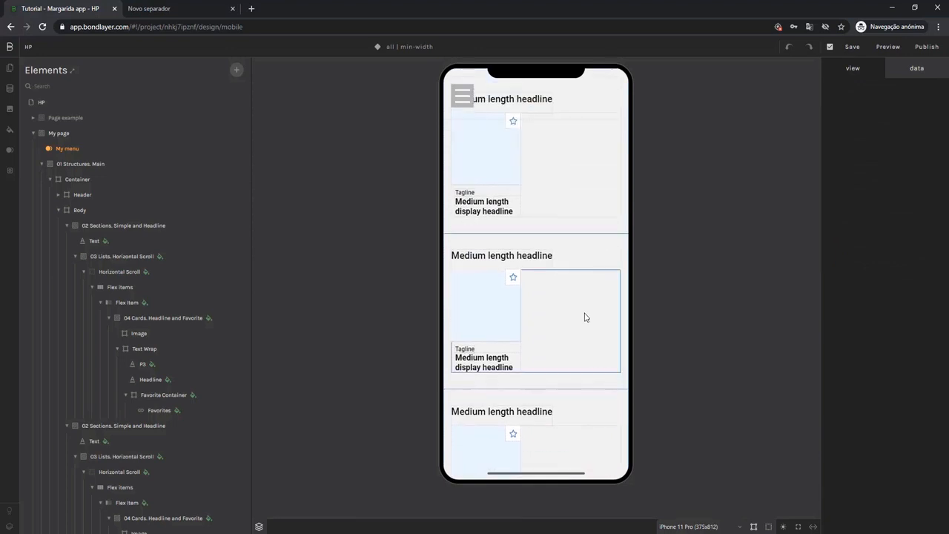
{"action": "scroll", "coordinate": [586, 317], "scroll_direction": "up", "scroll_amount": 3}
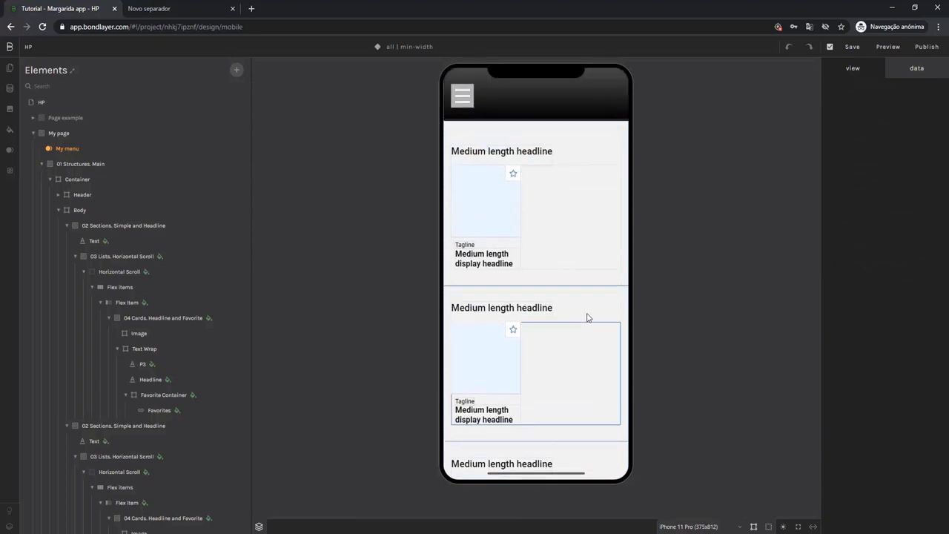
{"action": "scroll", "coordinate": [584, 318], "scroll_direction": "down", "scroll_amount": 3}
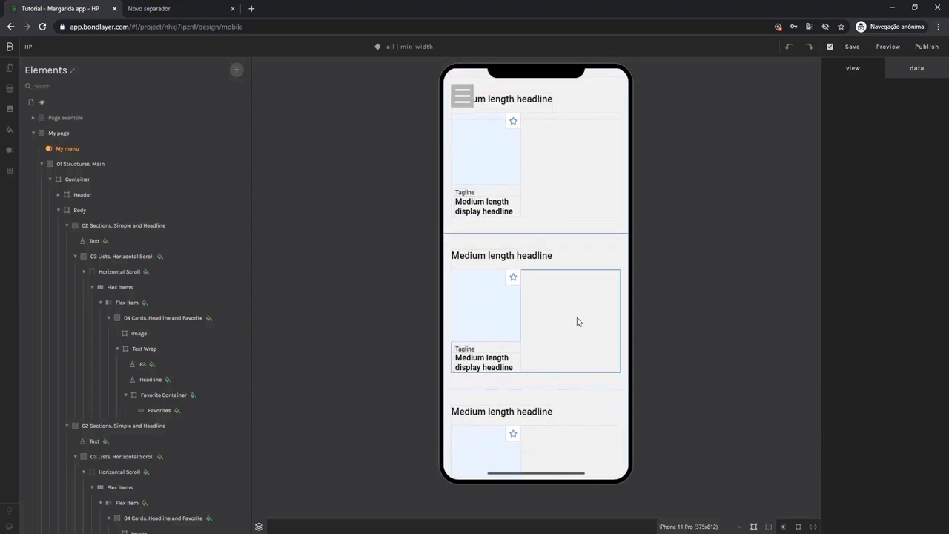
{"action": "scroll", "coordinate": [531, 312], "scroll_direction": "up", "scroll_amount": 5}
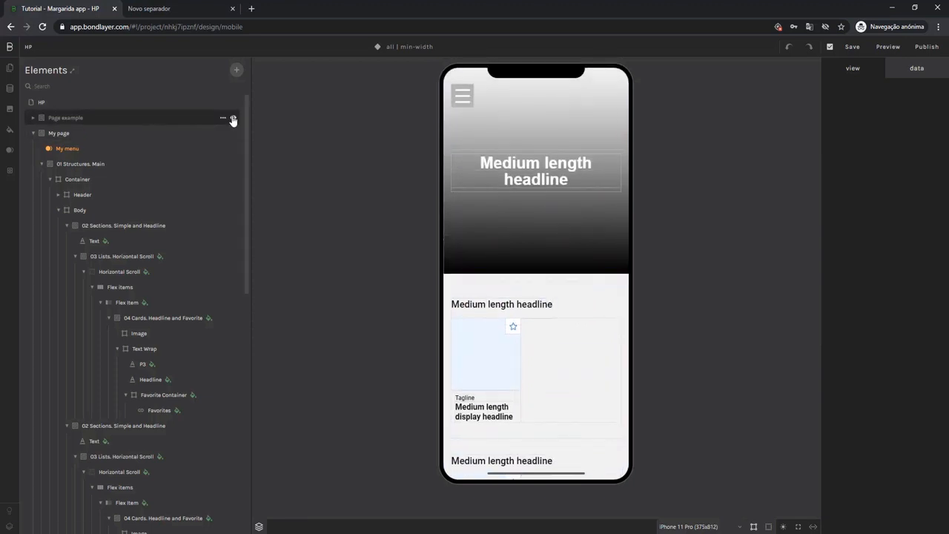
Show the Page example and examine the card contents of its sections, including the price-level P3 text under Best Food & Drink.
{"action": "left_click", "coordinate": [233, 120]}
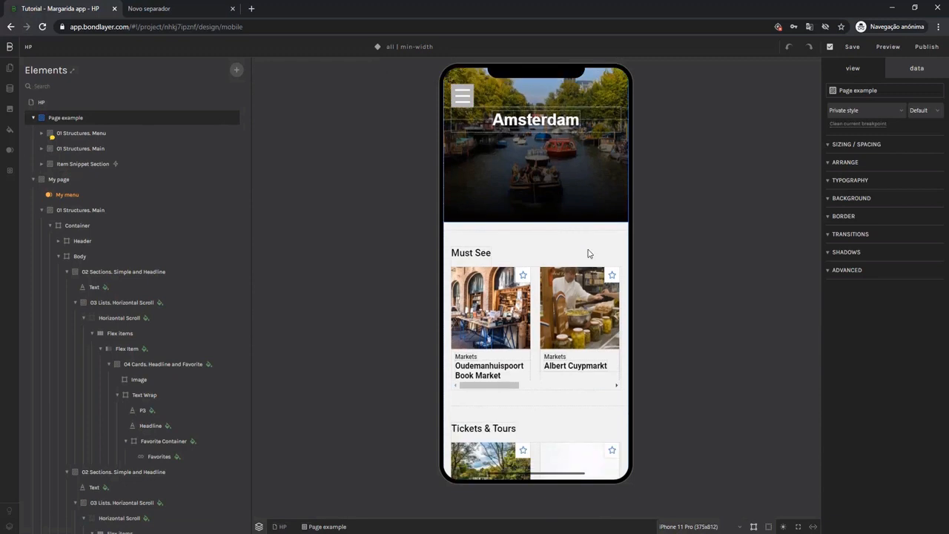
{"action": "scroll", "coordinate": [468, 328], "scroll_direction": "down", "scroll_amount": 1}
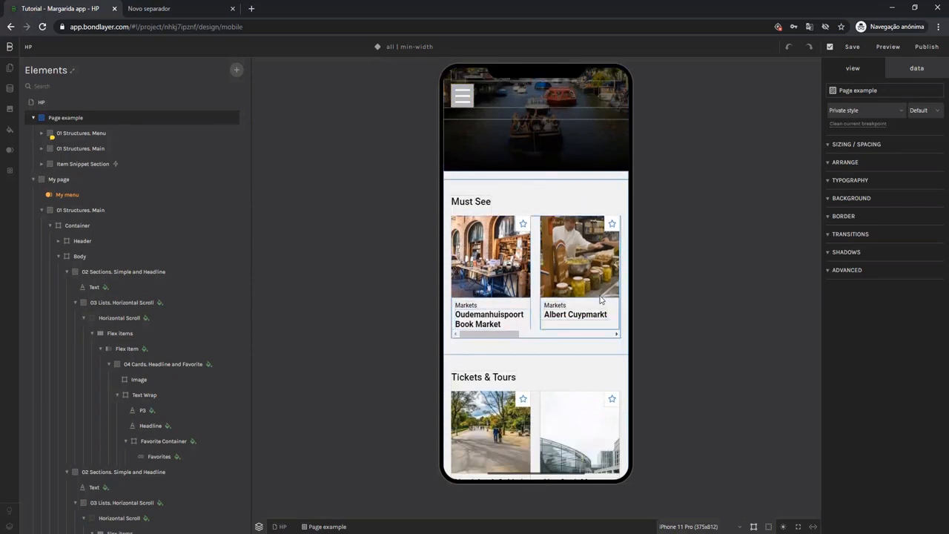
{"action": "scroll", "coordinate": [600, 299], "scroll_direction": "down", "scroll_amount": 2}
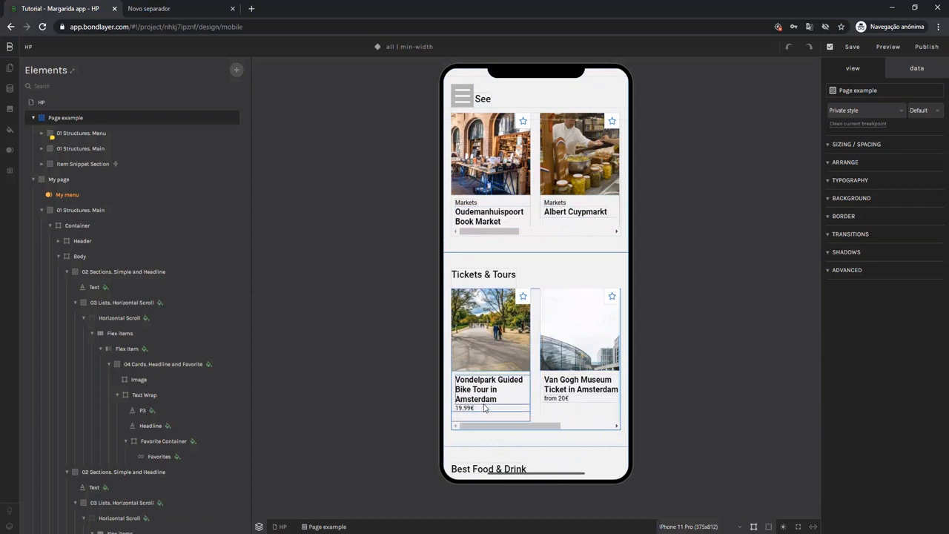
{"action": "scroll", "coordinate": [479, 410], "scroll_direction": "down", "scroll_amount": 3}
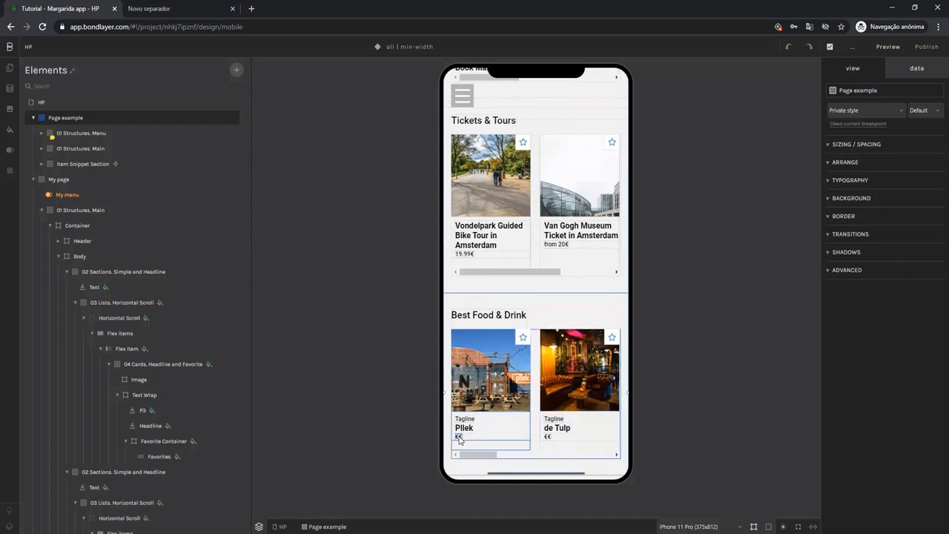
{"action": "left_click", "coordinate": [459, 438]}
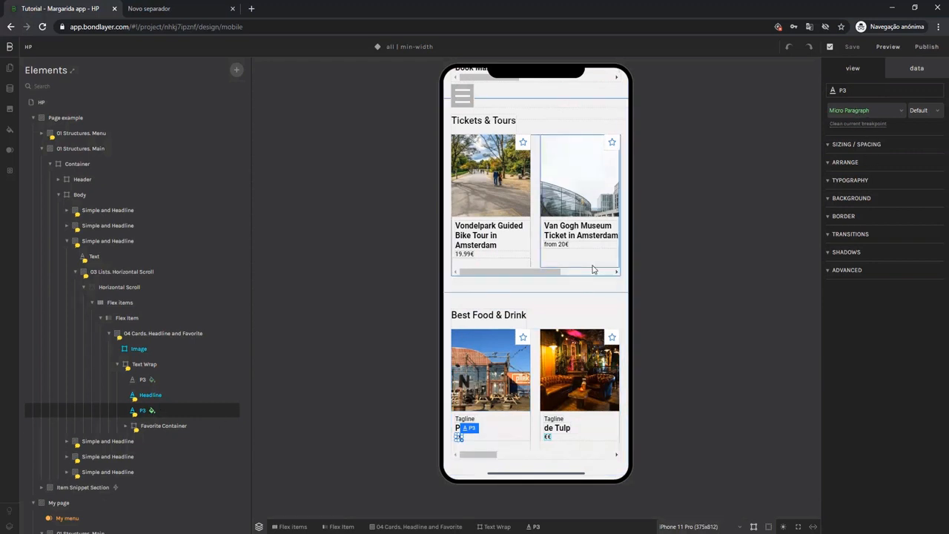
{"action": "scroll", "coordinate": [563, 311], "scroll_direction": "down", "scroll_amount": 5}
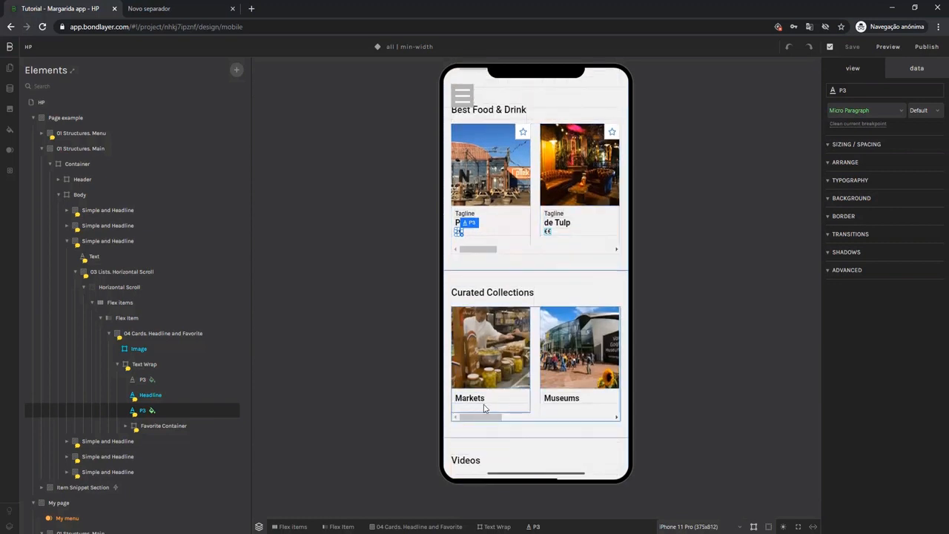
{"action": "scroll", "coordinate": [484, 406], "scroll_direction": "down", "scroll_amount": 1}
{"action": "scroll", "coordinate": [484, 409], "scroll_direction": "up", "scroll_amount": 7}
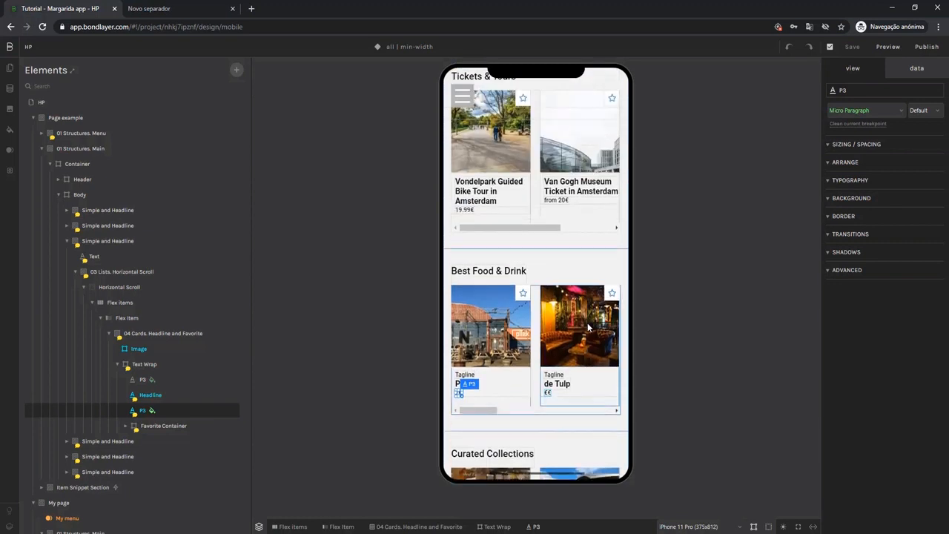
{"action": "scroll", "coordinate": [585, 327], "scroll_direction": "up", "scroll_amount": 8}
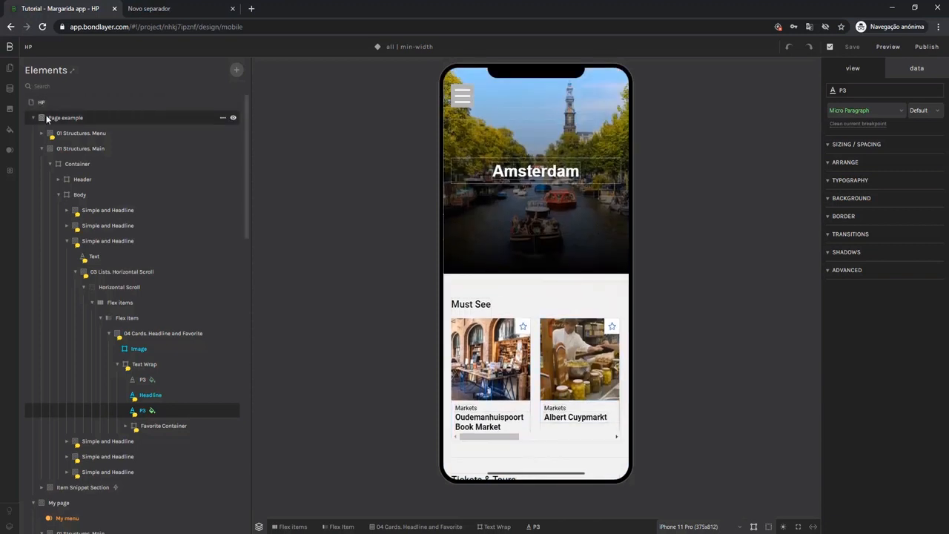
Hide the Page example and reverse the layout of the Text Wrap in the second section's card.
{"action": "left_click", "coordinate": [234, 121]}
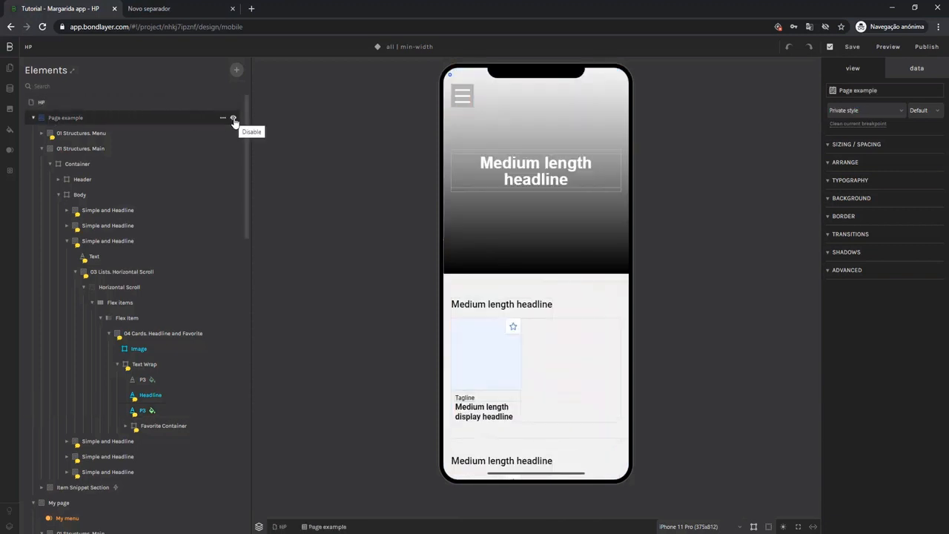
{"action": "scroll", "coordinate": [473, 212], "scroll_direction": "down", "scroll_amount": 2}
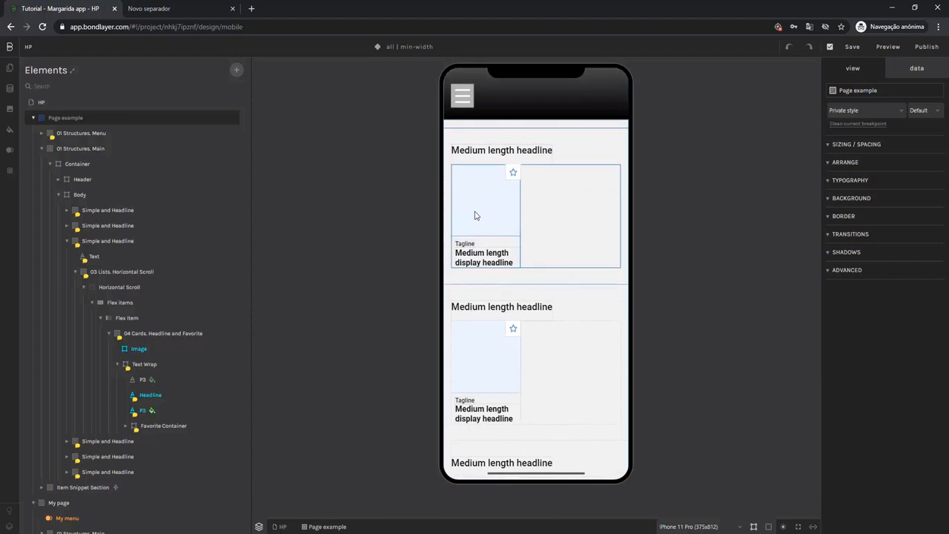
{"action": "scroll", "coordinate": [507, 296], "scroll_direction": "down", "scroll_amount": 1}
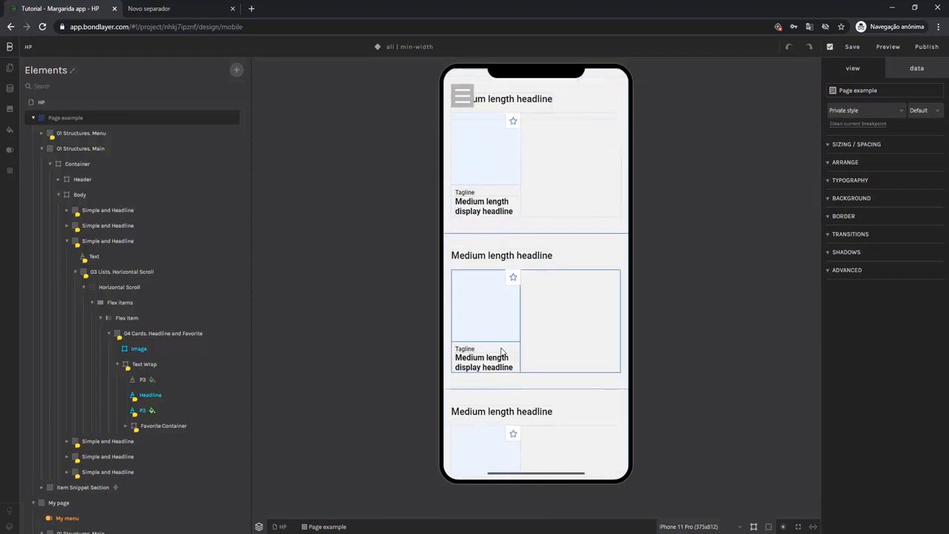
{"action": "left_click", "coordinate": [502, 349]}
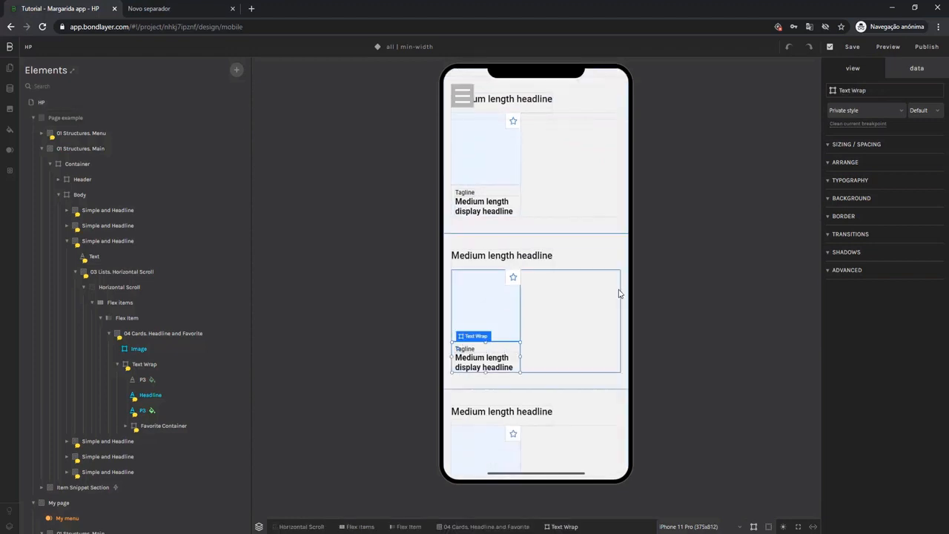
{"action": "left_click", "coordinate": [851, 165]}
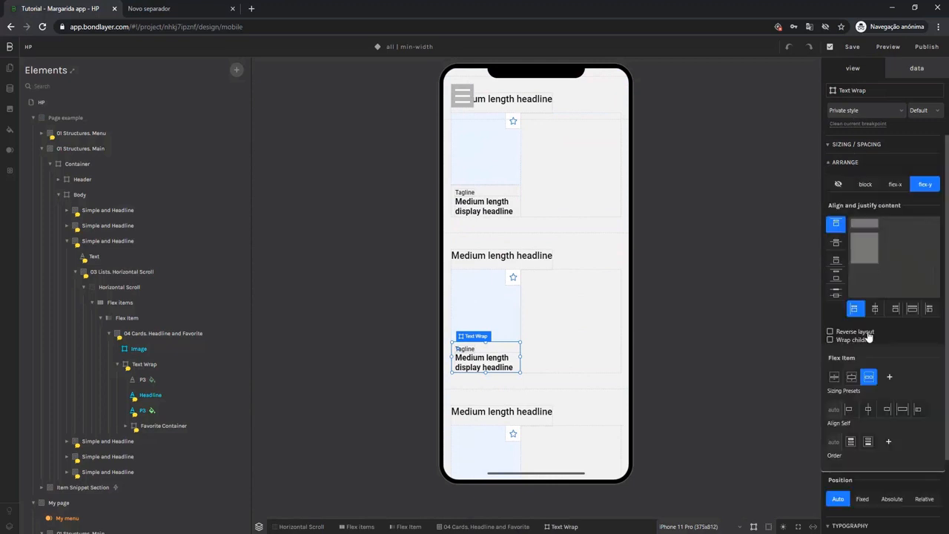
{"action": "left_click", "coordinate": [830, 332]}
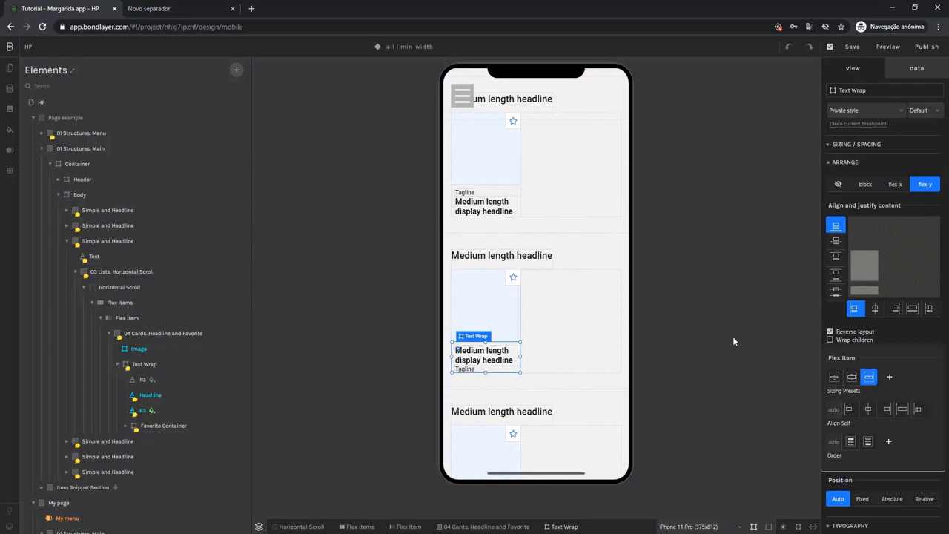
Add a Text element to the Text Wrap of the third section's card and apply the Micro Paragraph style.
{"action": "scroll", "coordinate": [580, 328], "scroll_direction": "down", "scroll_amount": 3}
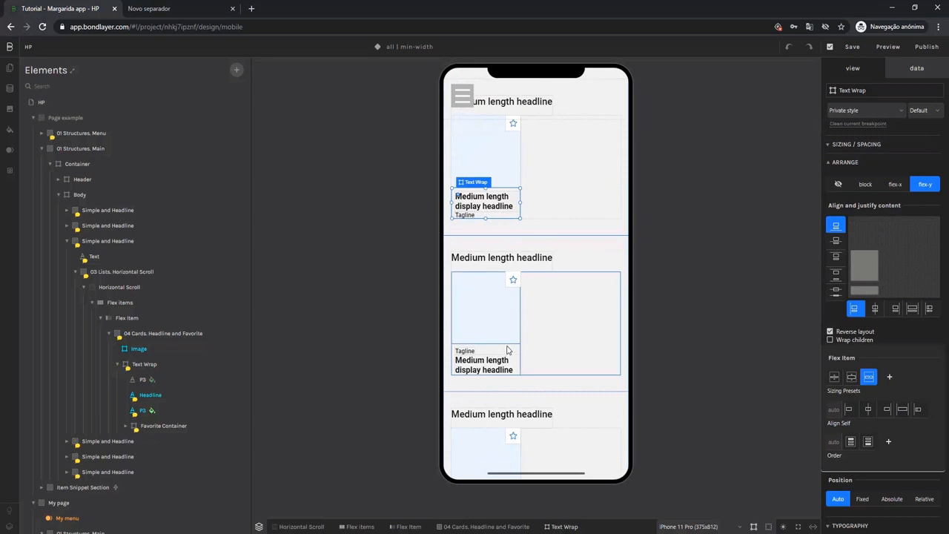
{"action": "left_click", "coordinate": [507, 350]}
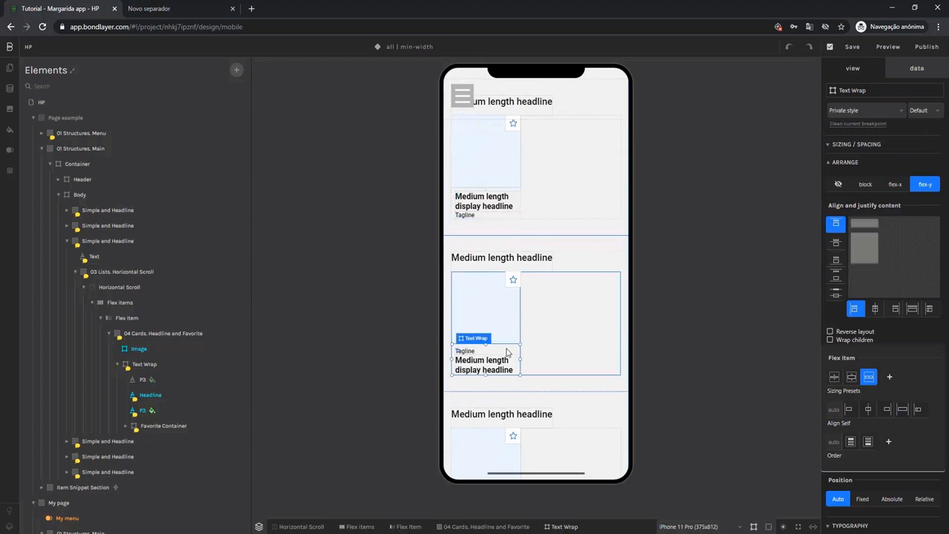
{"action": "left_click", "coordinate": [236, 71]}
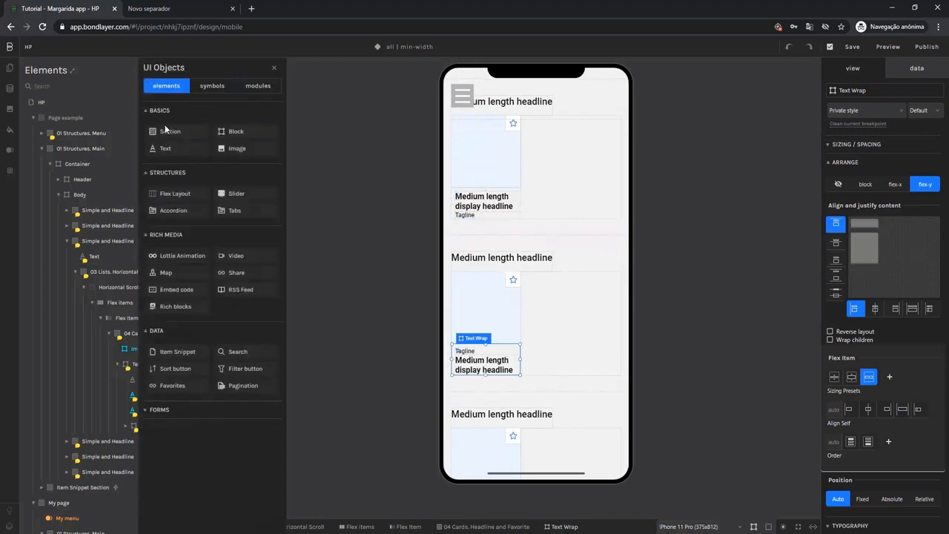
{"action": "left_click", "coordinate": [176, 150]}
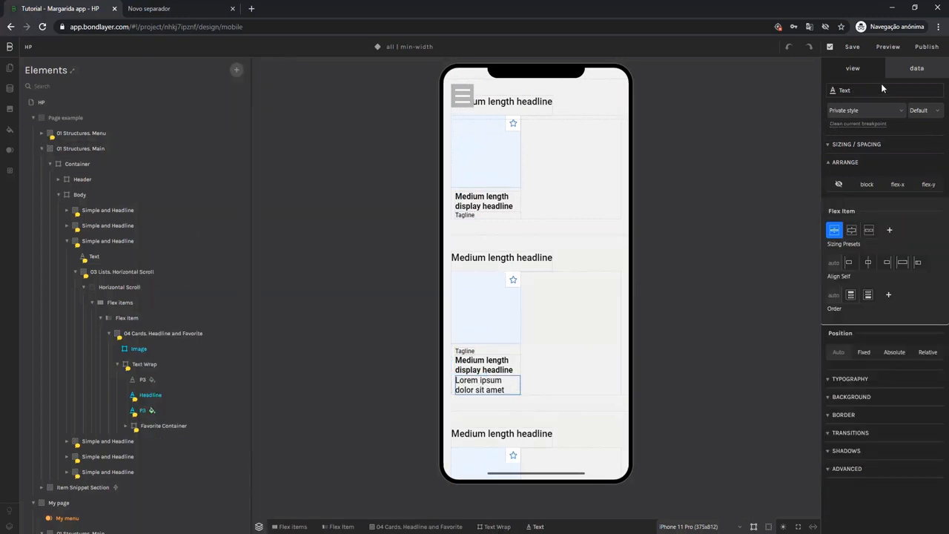
{"action": "left_click", "coordinate": [850, 112]}
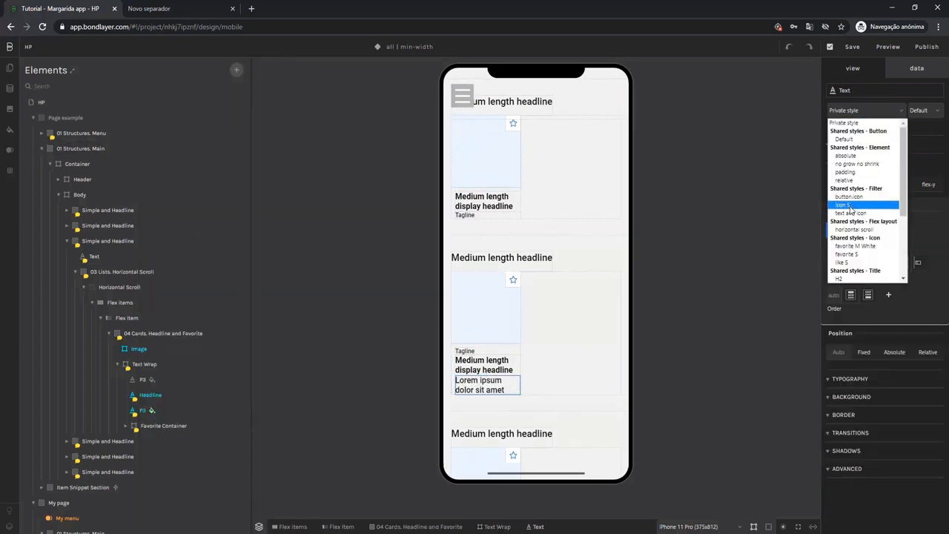
{"action": "scroll", "coordinate": [850, 211], "scroll_direction": "down", "scroll_amount": 4}
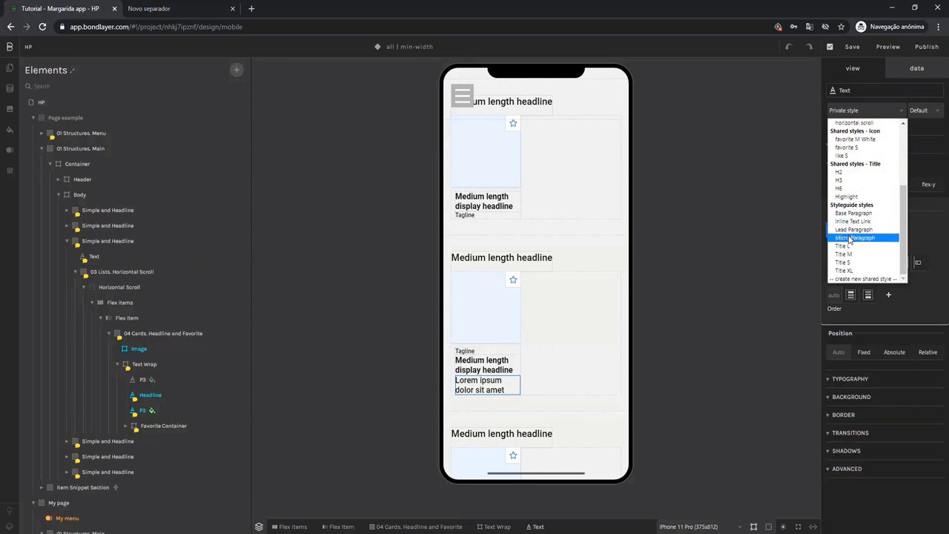
{"action": "left_click", "coordinate": [850, 238]}
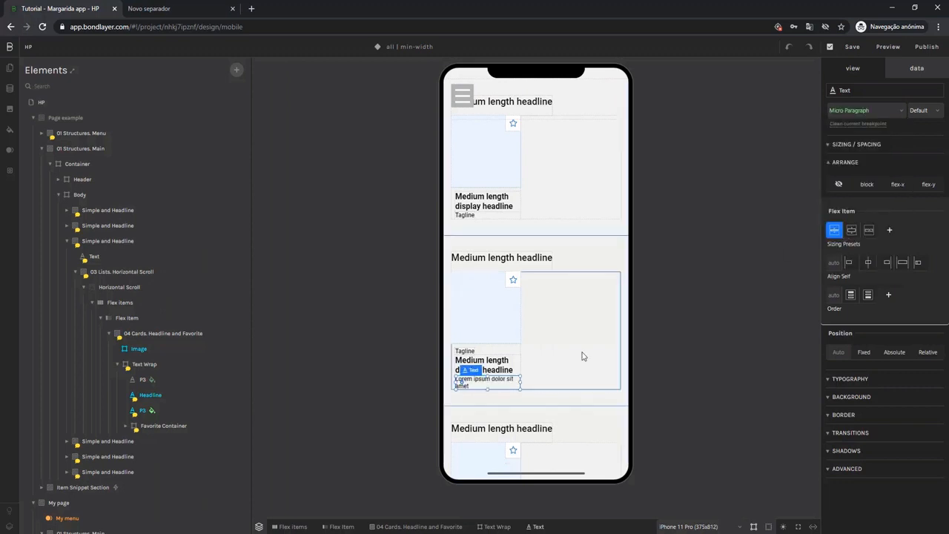
Replace the placeholder content of the new text in the third section's card with "--".
{"action": "double_click", "coordinate": [473, 383]}
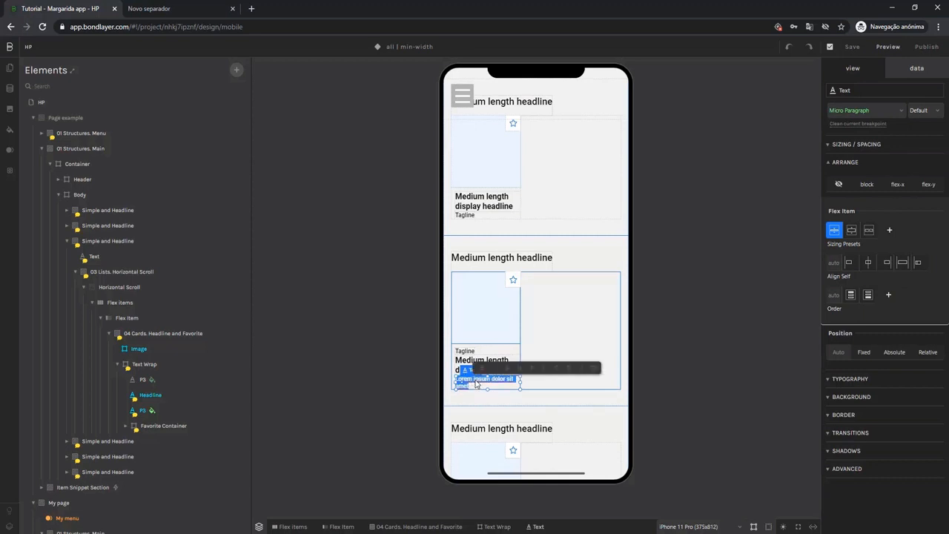
{"action": "key", "text": "BackSpace"}
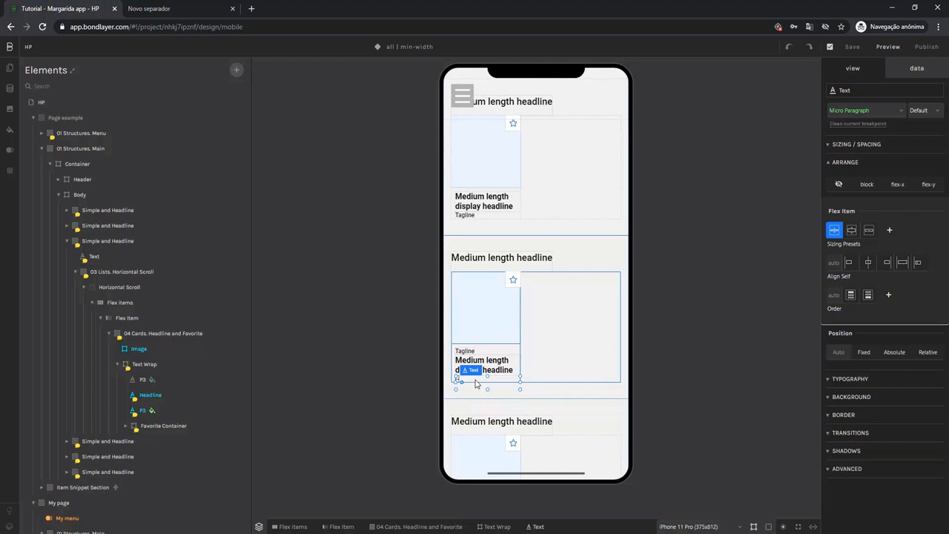
{"action": "left_click", "coordinate": [549, 397]}
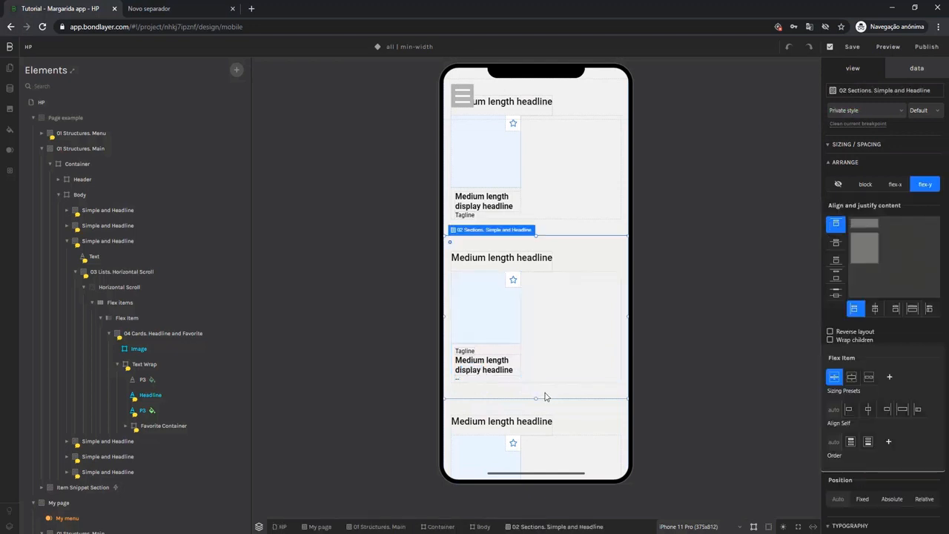
Delete the P3 tagline from the fourth section's card.
{"action": "scroll", "coordinate": [545, 394], "scroll_direction": "down", "scroll_amount": 2}
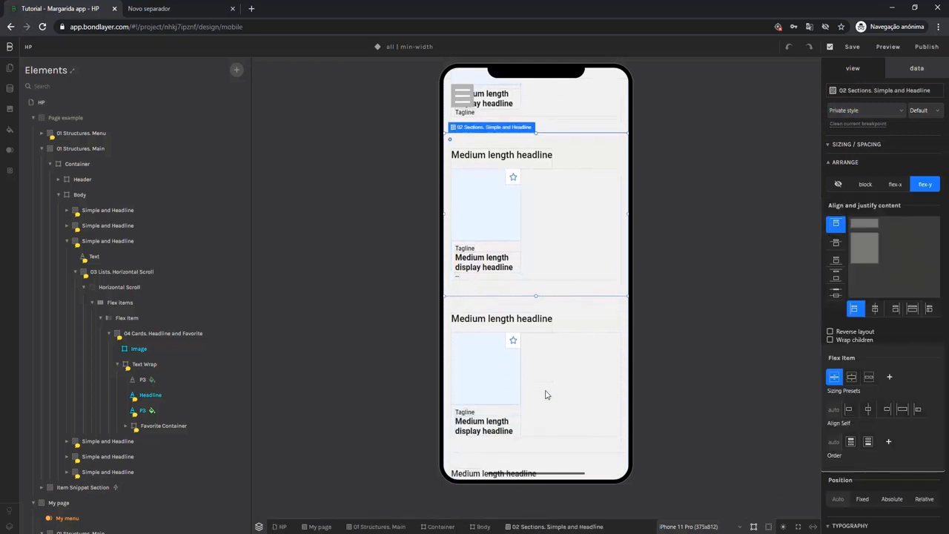
{"action": "left_click", "coordinate": [472, 413]}
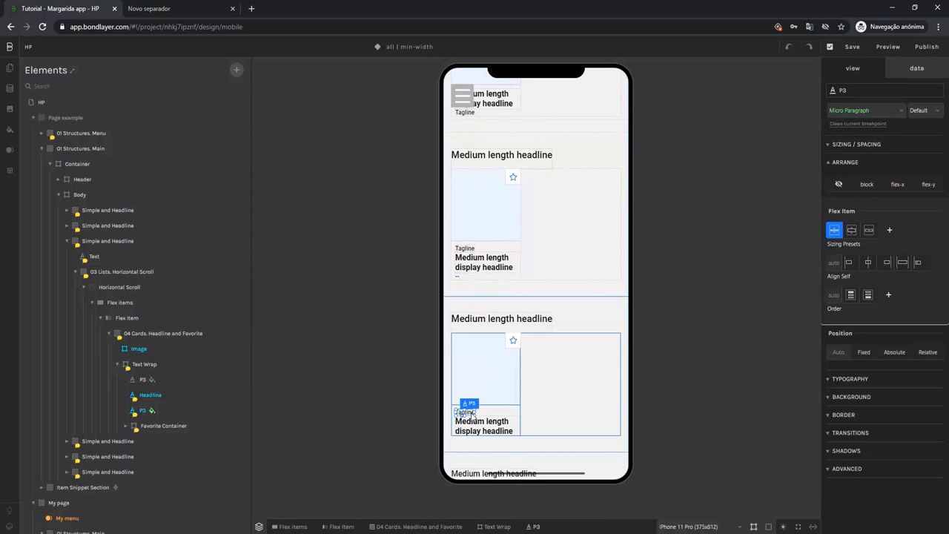
{"action": "key", "text": "Delete"}
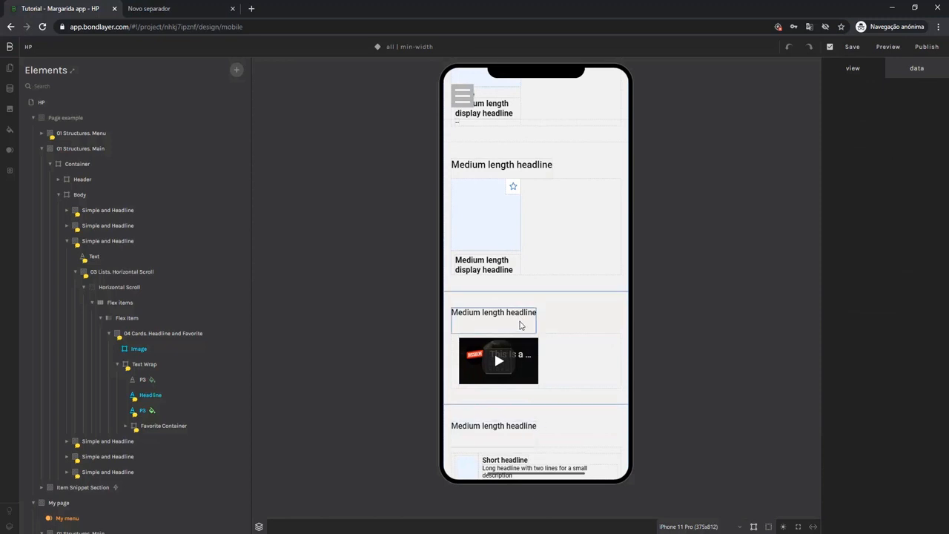
Apply the shared Title H2 style to the headlines of the video section and the short-headline list section below it.
{"action": "left_click", "coordinate": [515, 317]}
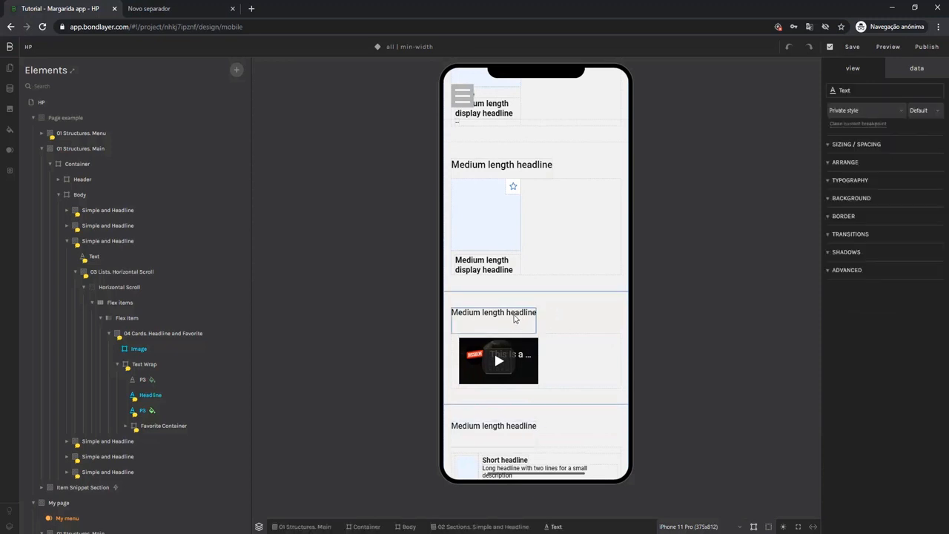
{"action": "left_click", "coordinate": [853, 111]}
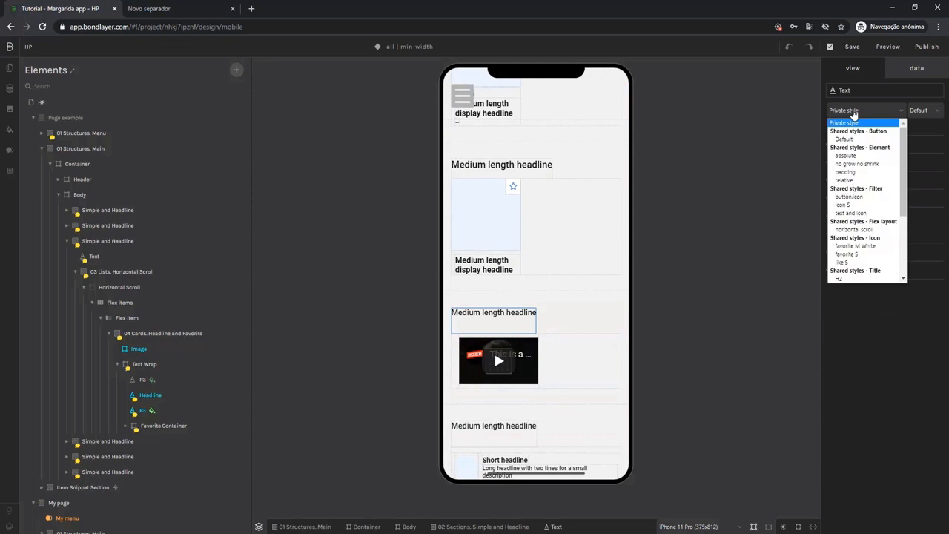
{"action": "left_click", "coordinate": [843, 279]}
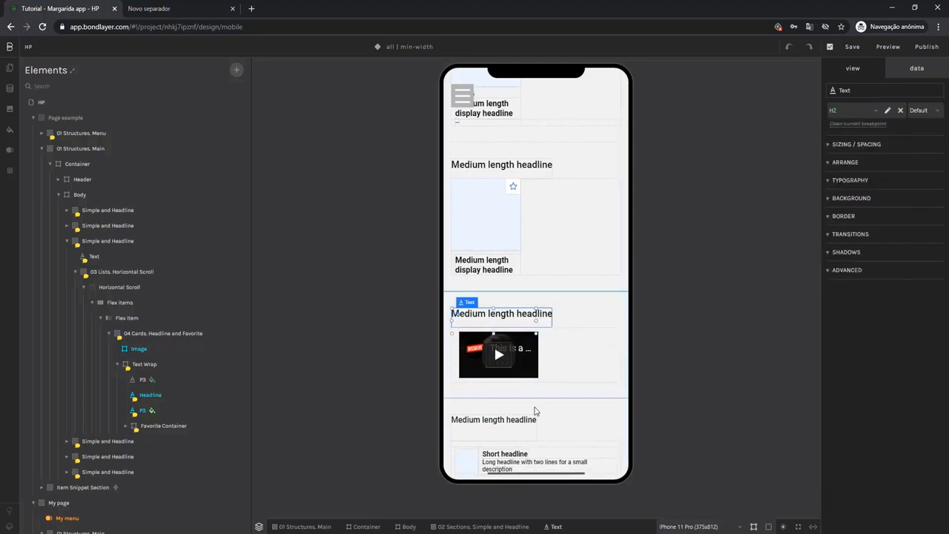
{"action": "left_click", "coordinate": [515, 424]}
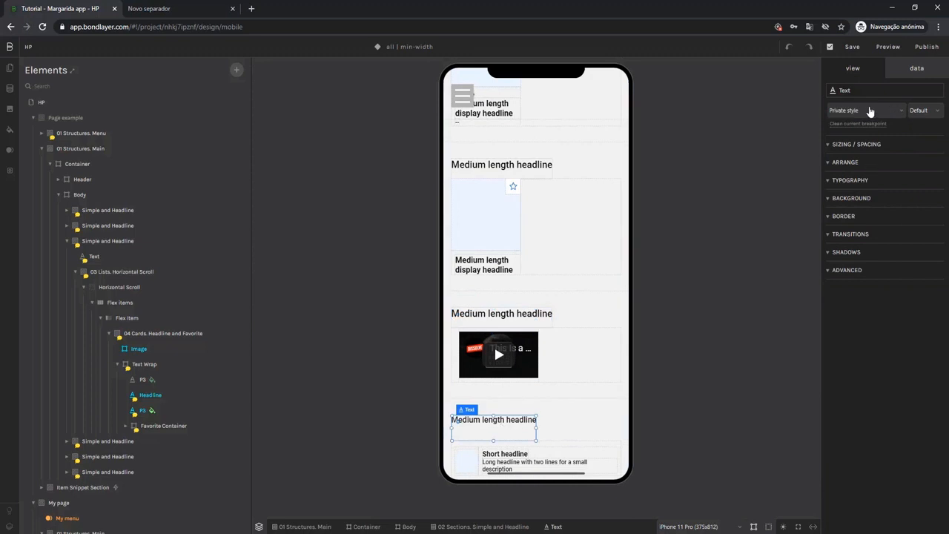
{"action": "left_click", "coordinate": [867, 110]}
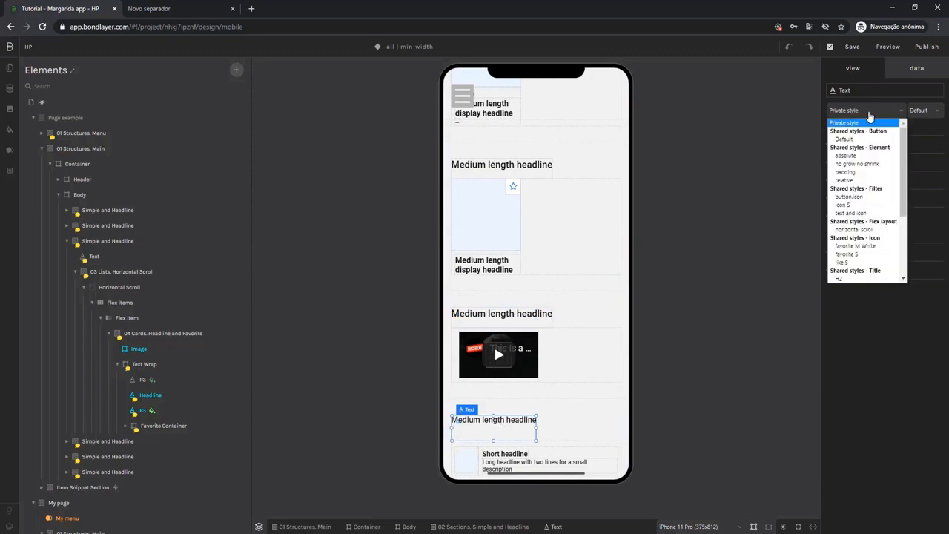
{"action": "left_click", "coordinate": [840, 279]}
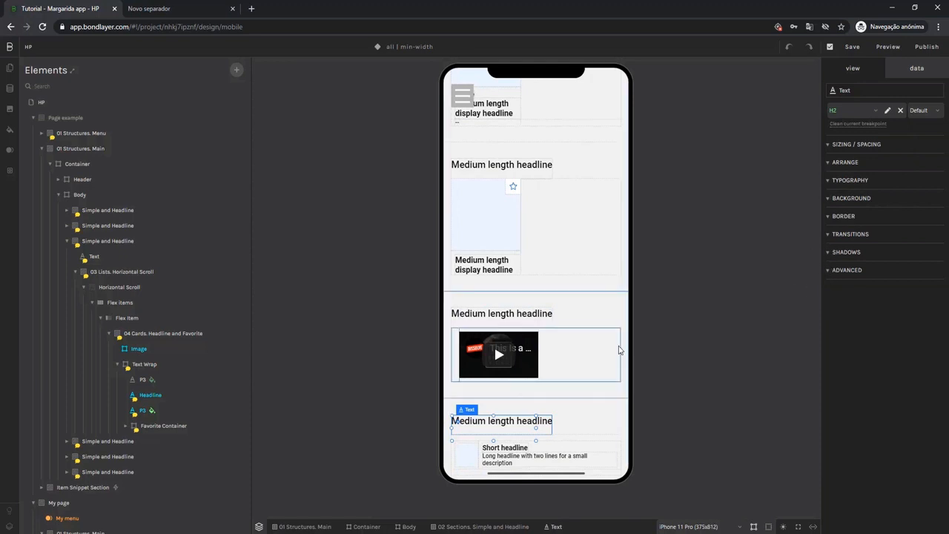
Look over the page from its header to the list section and compare the text arrangement of the cards.
{"action": "scroll", "coordinate": [619, 350], "scroll_direction": "up", "scroll_amount": 5}
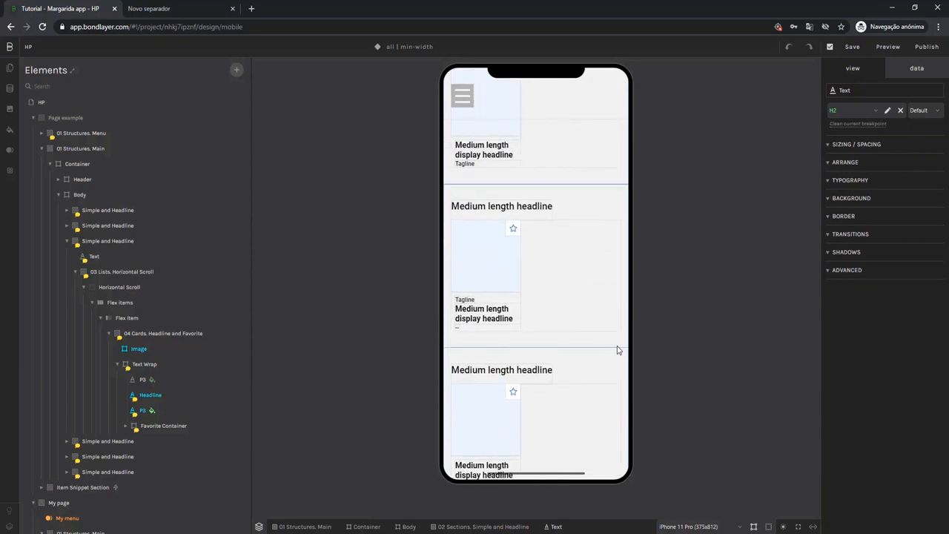
{"action": "scroll", "coordinate": [618, 349], "scroll_direction": "up", "scroll_amount": 5}
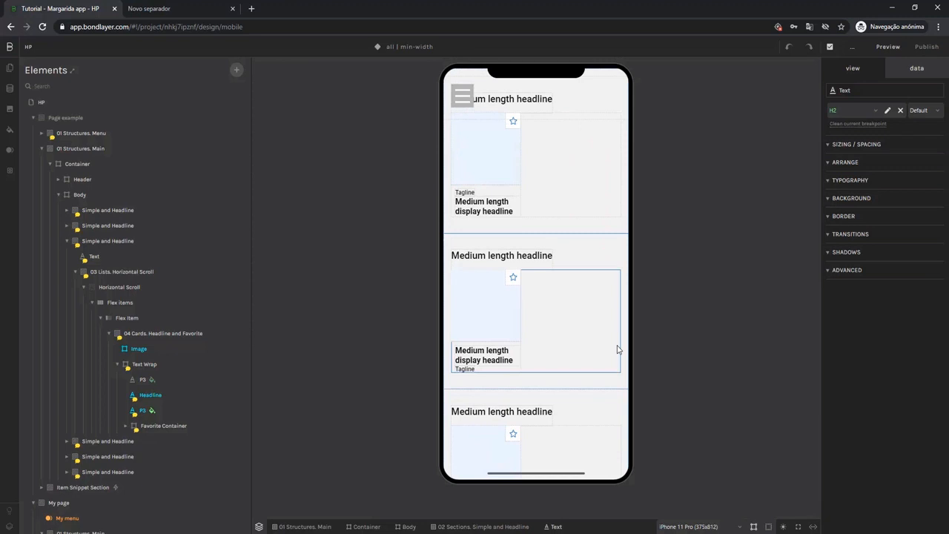
{"action": "scroll", "coordinate": [610, 347], "scroll_direction": "up", "scroll_amount": 3}
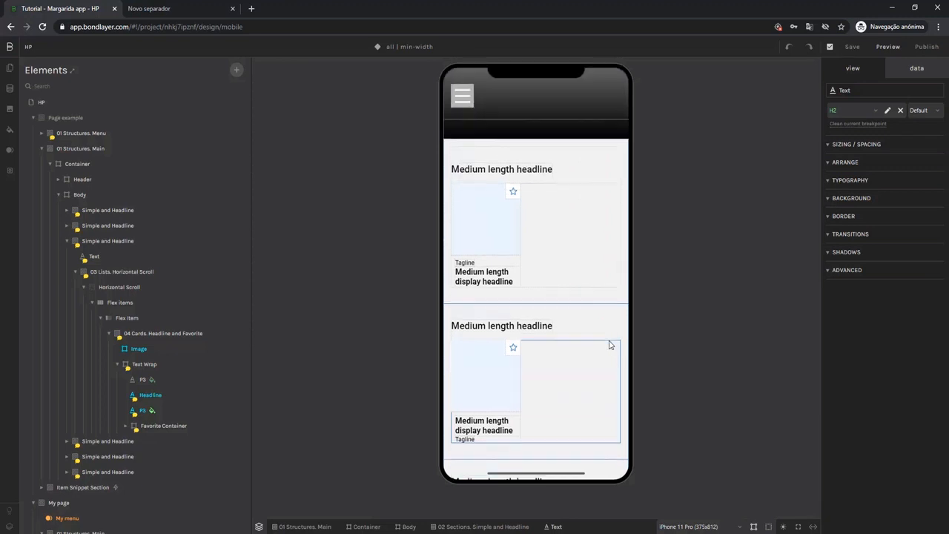
{"action": "scroll", "coordinate": [609, 345], "scroll_direction": "up", "scroll_amount": 2}
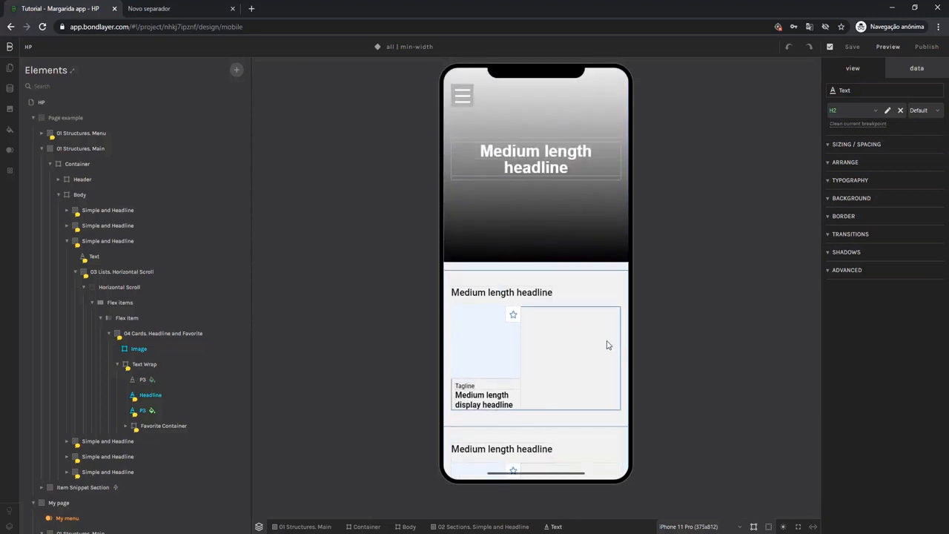
{"action": "scroll", "coordinate": [606, 345], "scroll_direction": "down", "scroll_amount": 10}
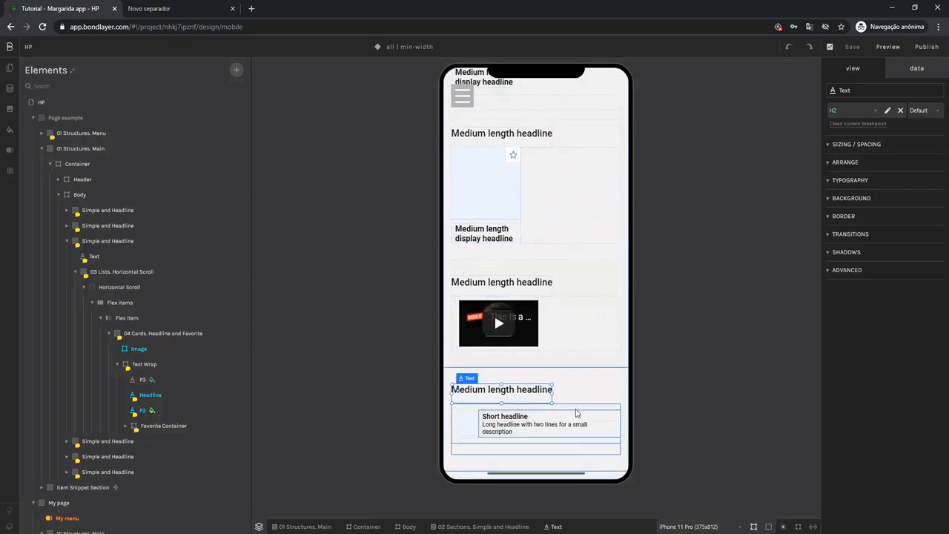
{"action": "scroll", "coordinate": [602, 293], "scroll_direction": "up", "scroll_amount": 10}
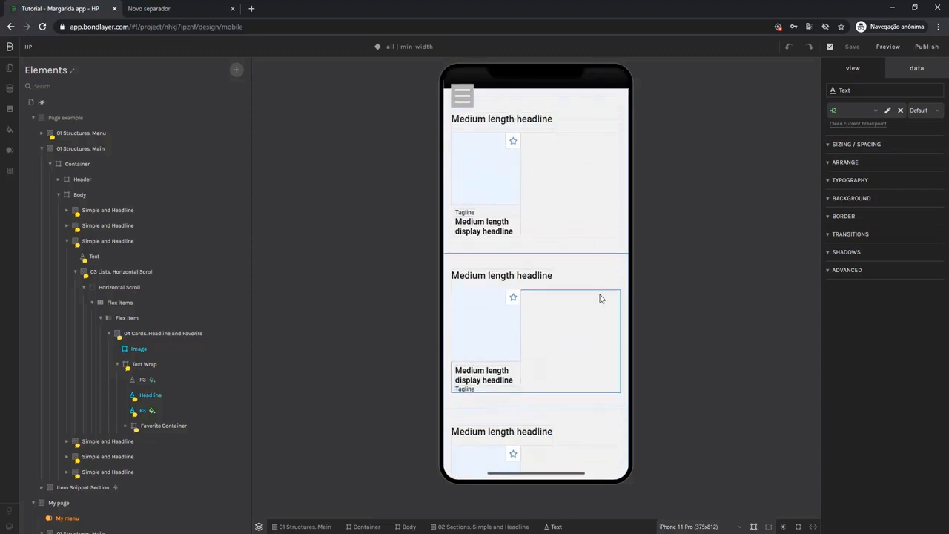